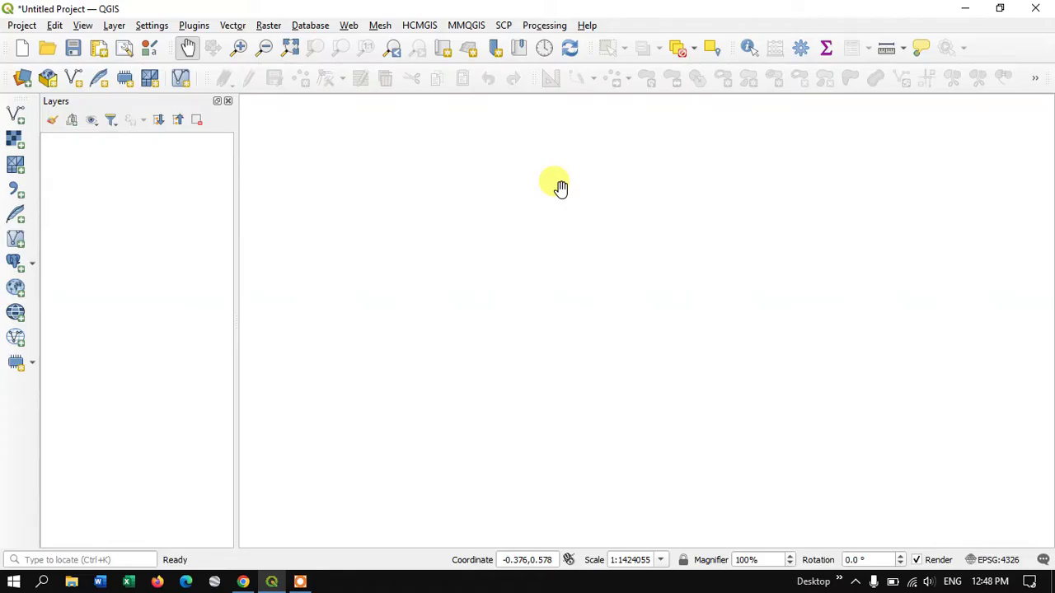
# Find the Semi-Automatic Classification Plugin in the plugin manager by searching for "scp", and show its details.
pyautogui.click(194, 26)
pyautogui.click(204, 41)
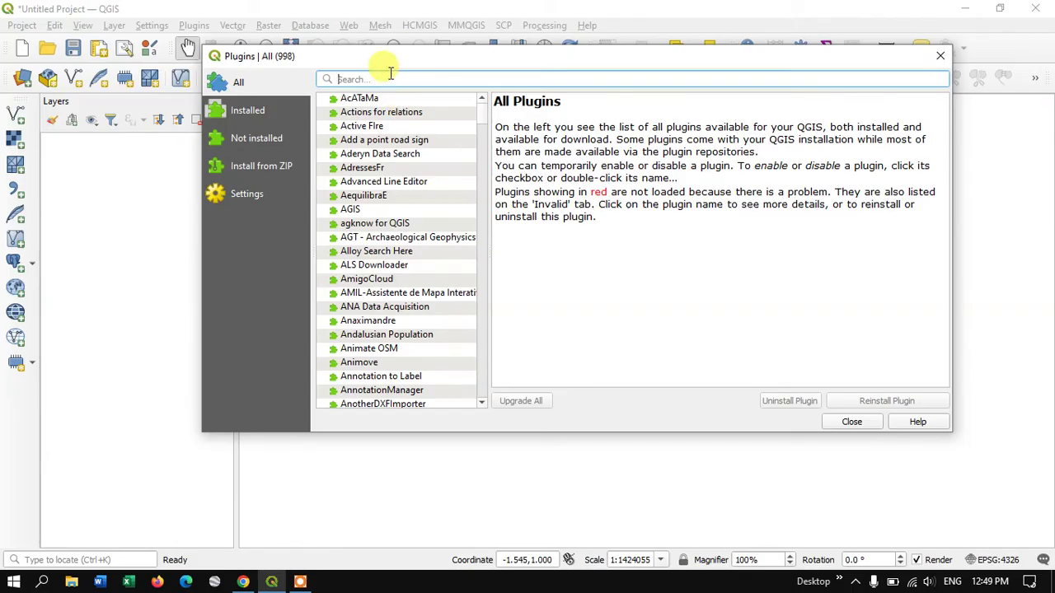
pyautogui.write('scp')
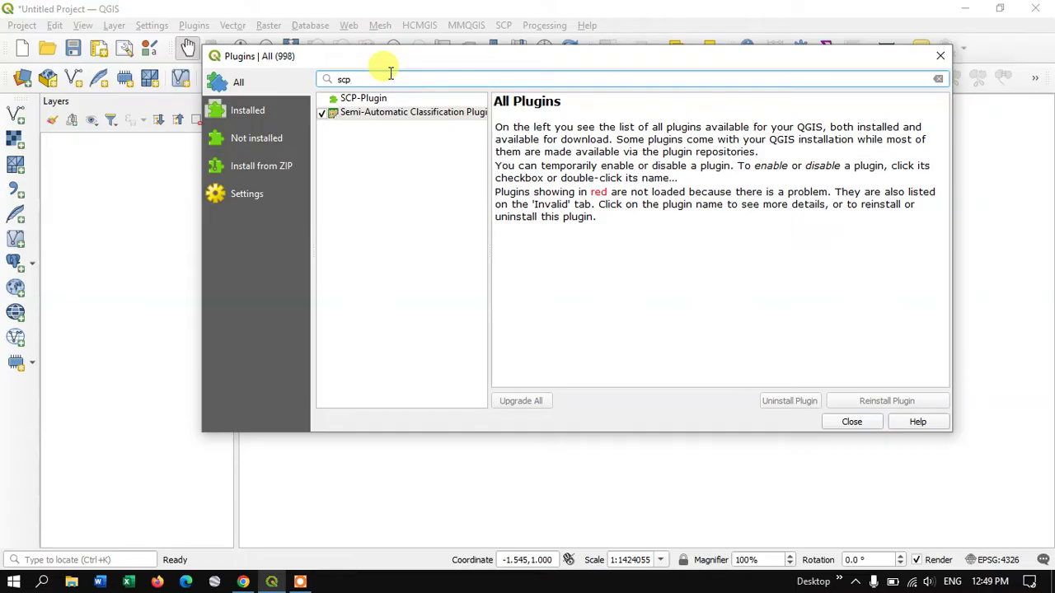
pyautogui.click(419, 113)
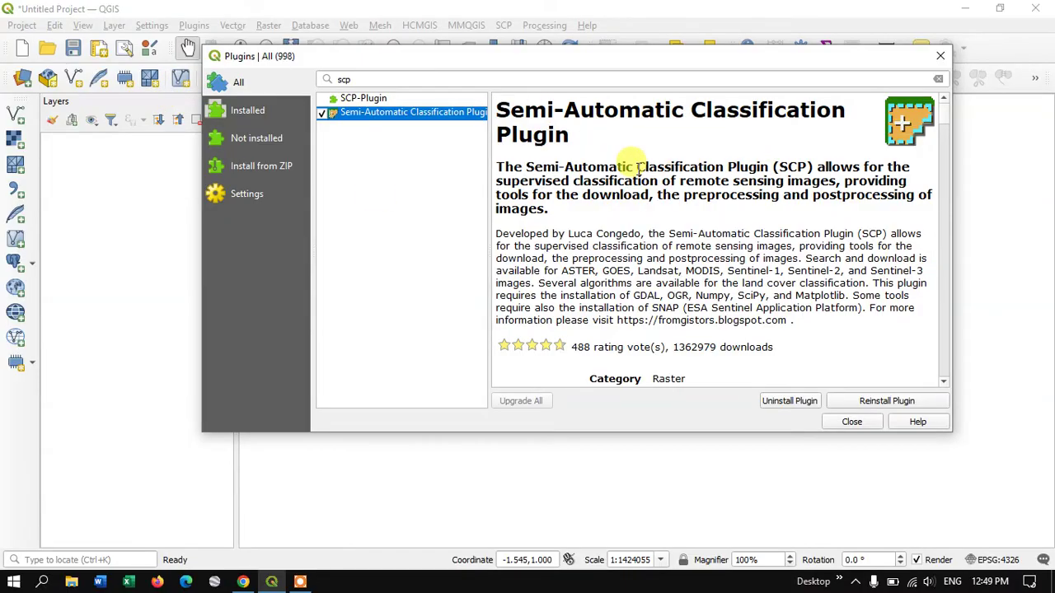
# Look up the OpenLayers Plugin with the search "openla", view its details, and close the plugin manager.
pyautogui.doubleClick(377, 78)
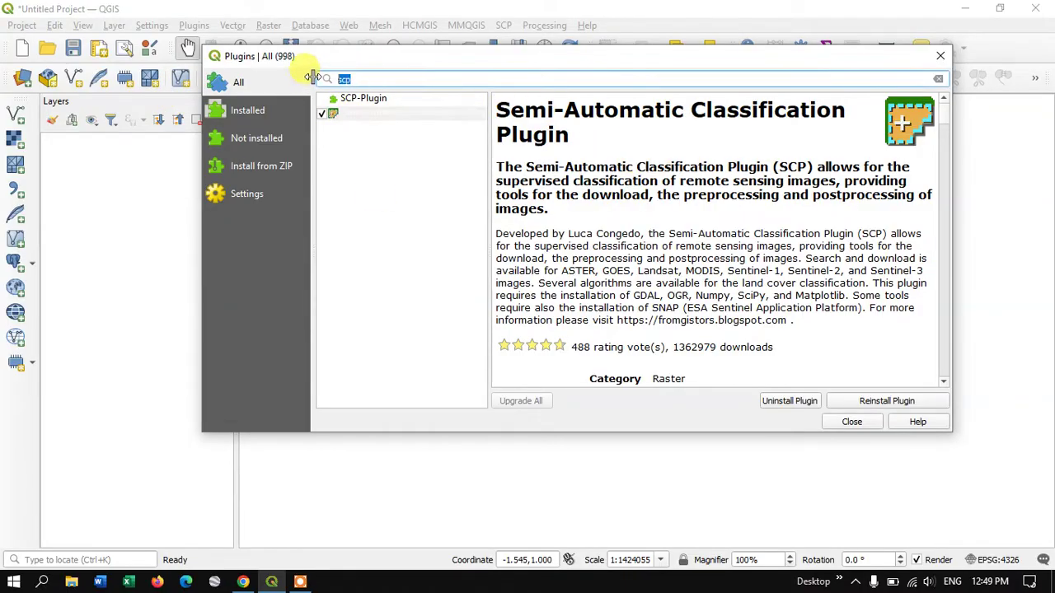
pyautogui.write('op')
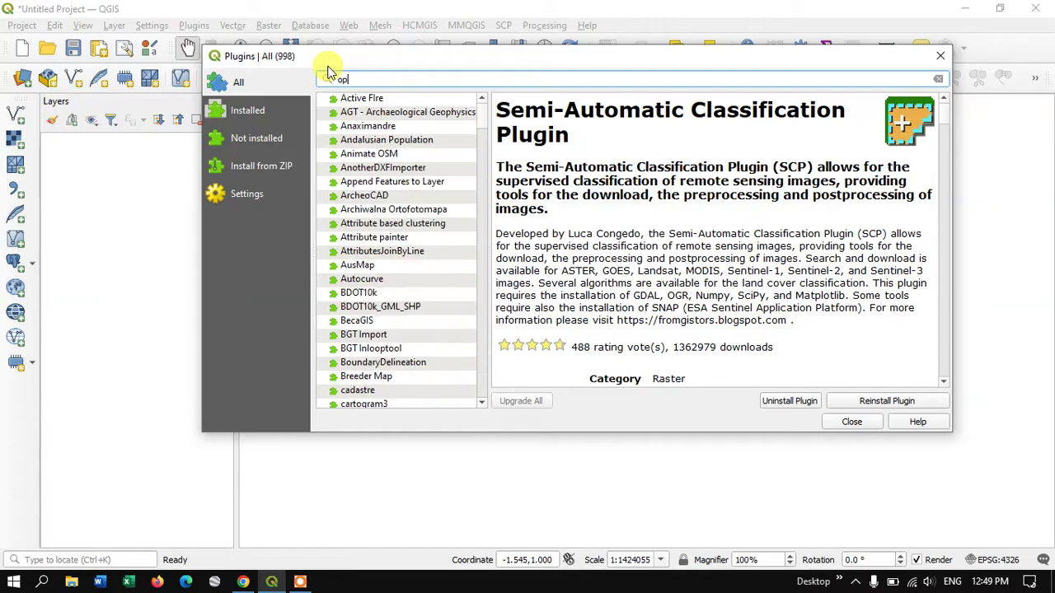
pyautogui.write('enla')
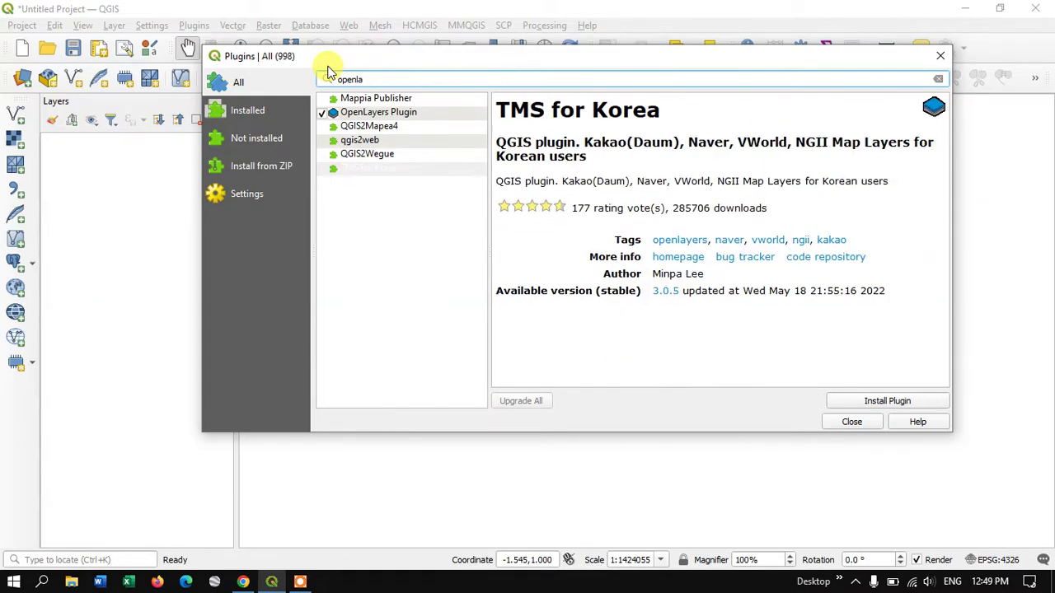
pyautogui.click(375, 111)
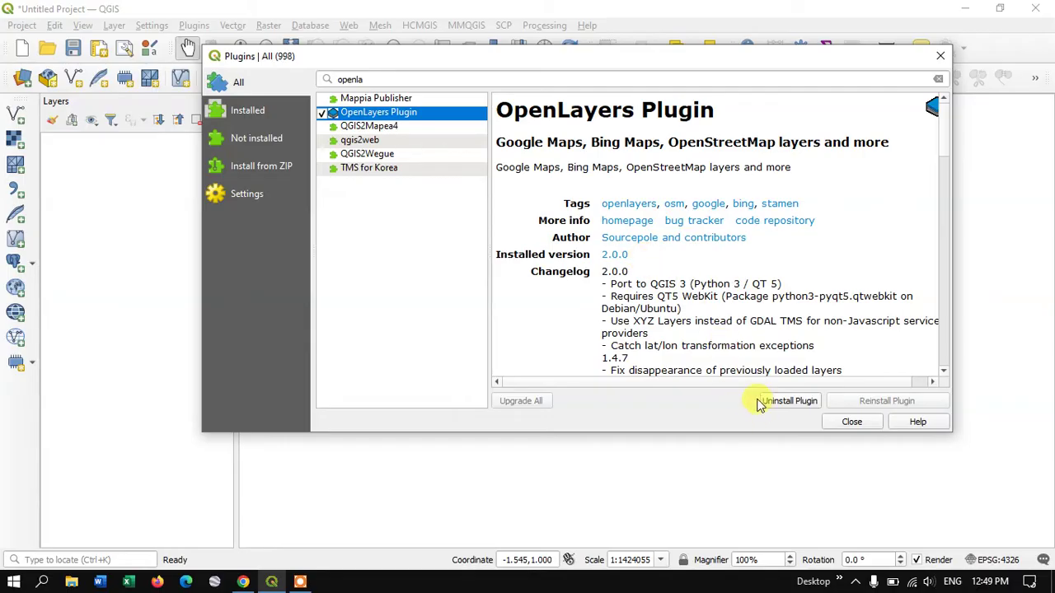
pyautogui.click(862, 429)
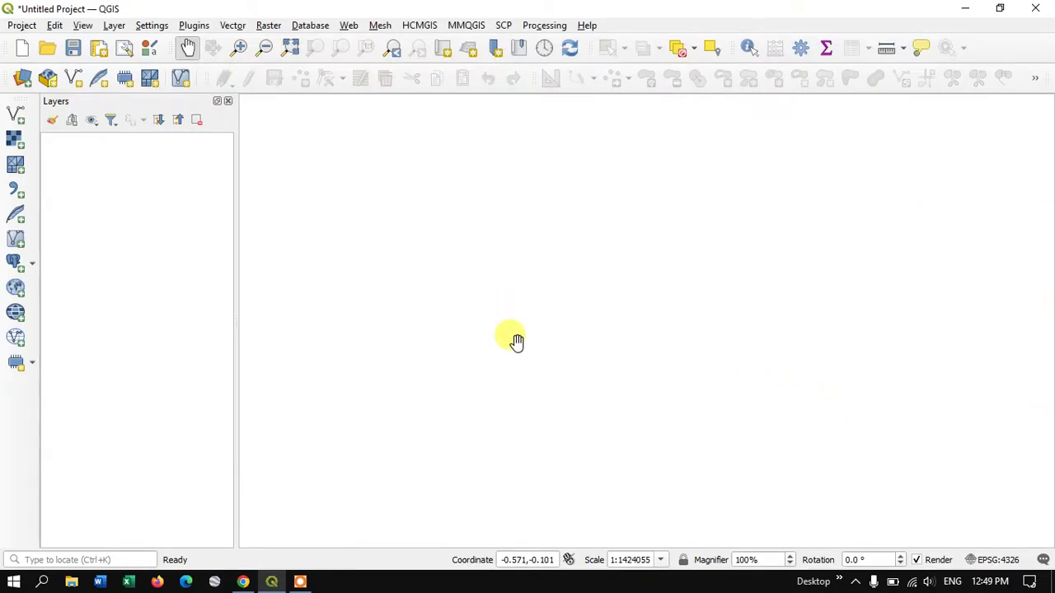
# Open SCP's Download products tool and go to the user field of the Sentinels login data.
pyautogui.click(504, 26)
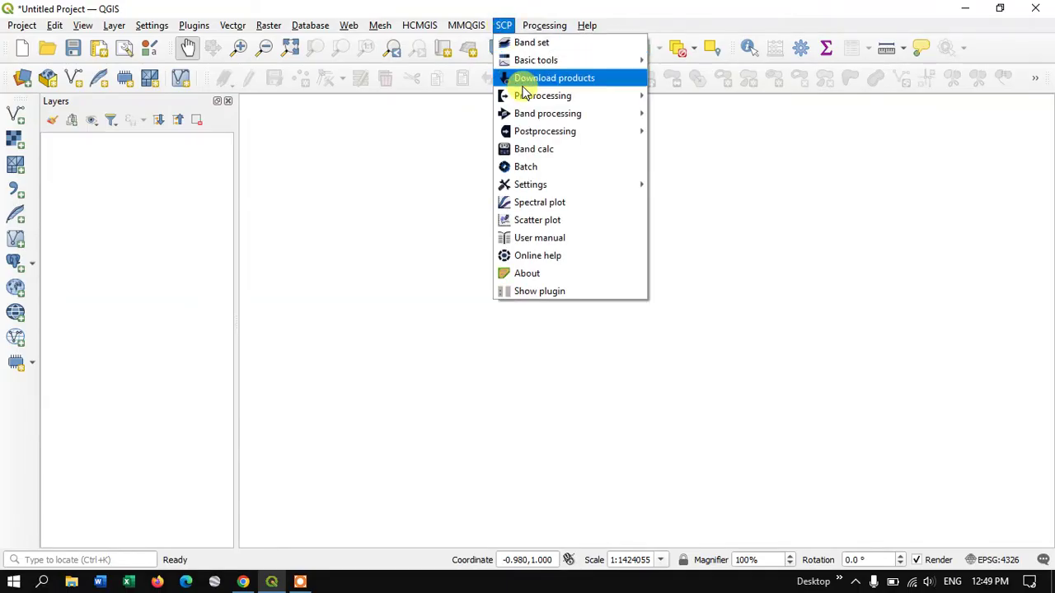
pyautogui.click(530, 77)
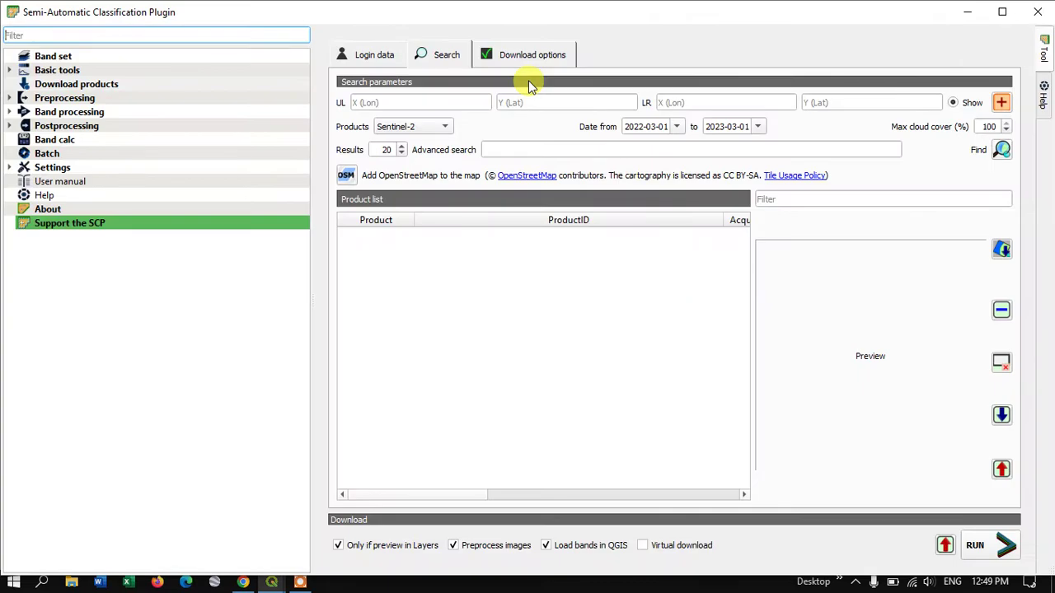
pyautogui.click(382, 56)
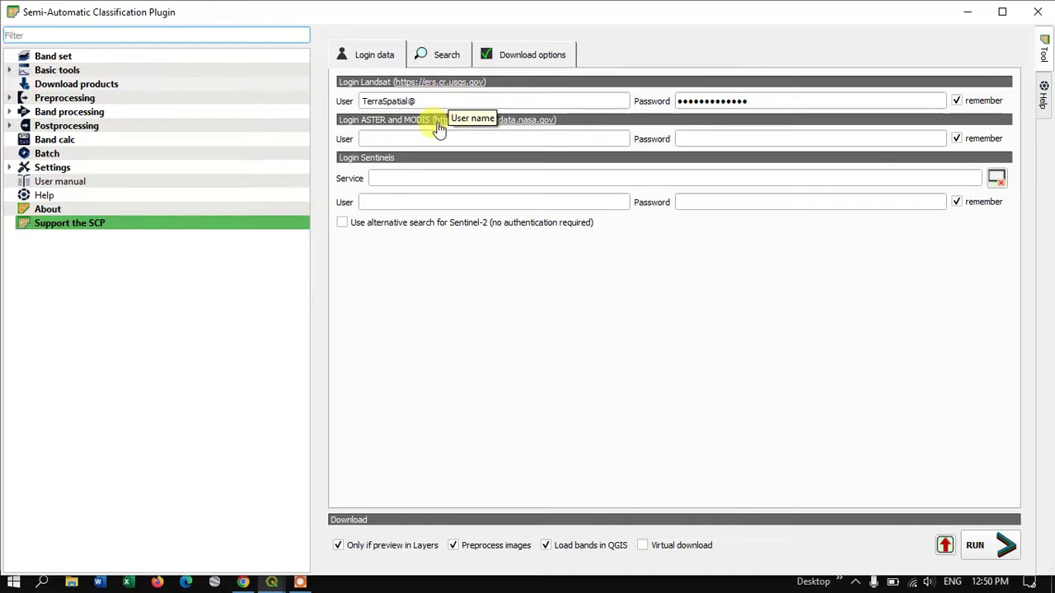
pyautogui.click(393, 201)
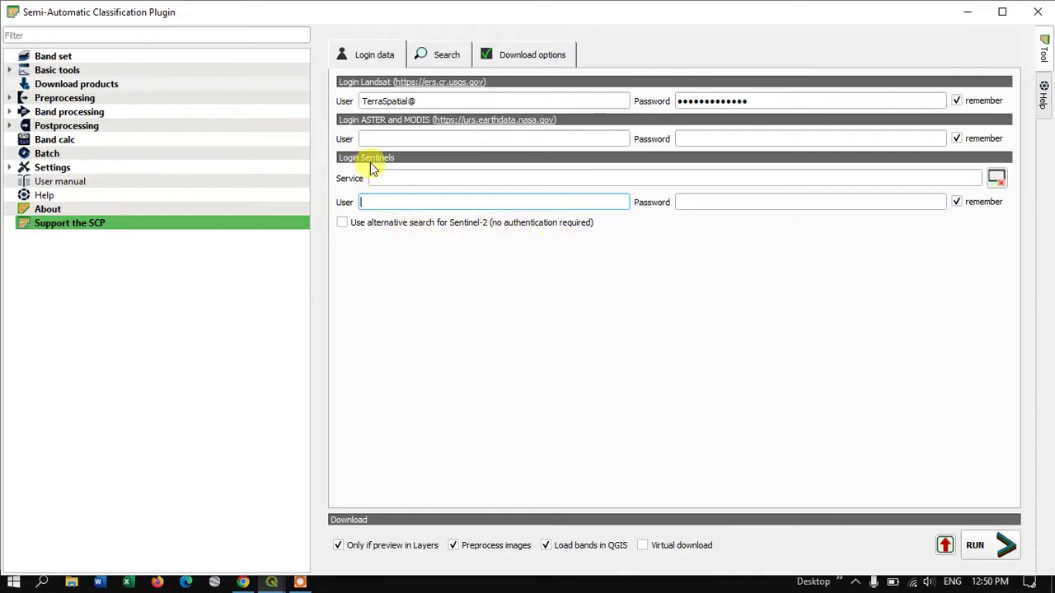
# Choose Sentinel-2 as the product in the image search parameters.
pyautogui.click(442, 58)
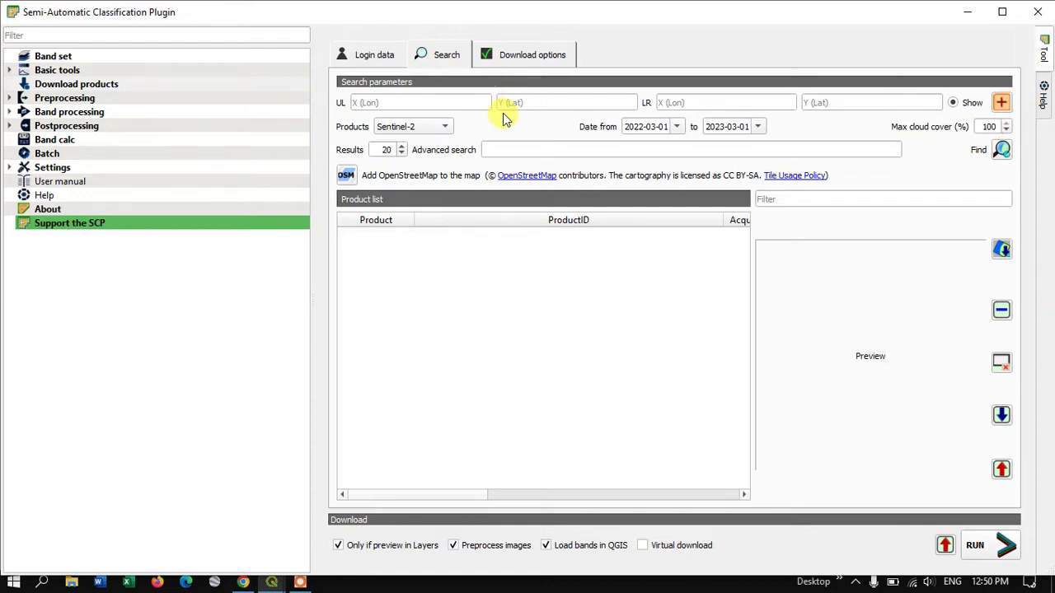
pyautogui.click(418, 126)
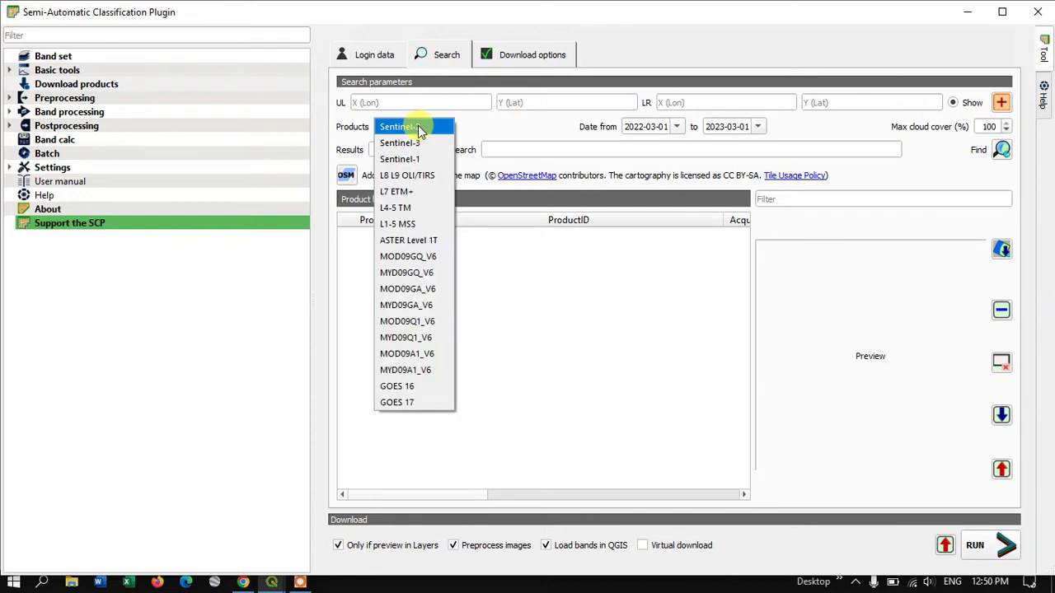
pyautogui.click(419, 128)
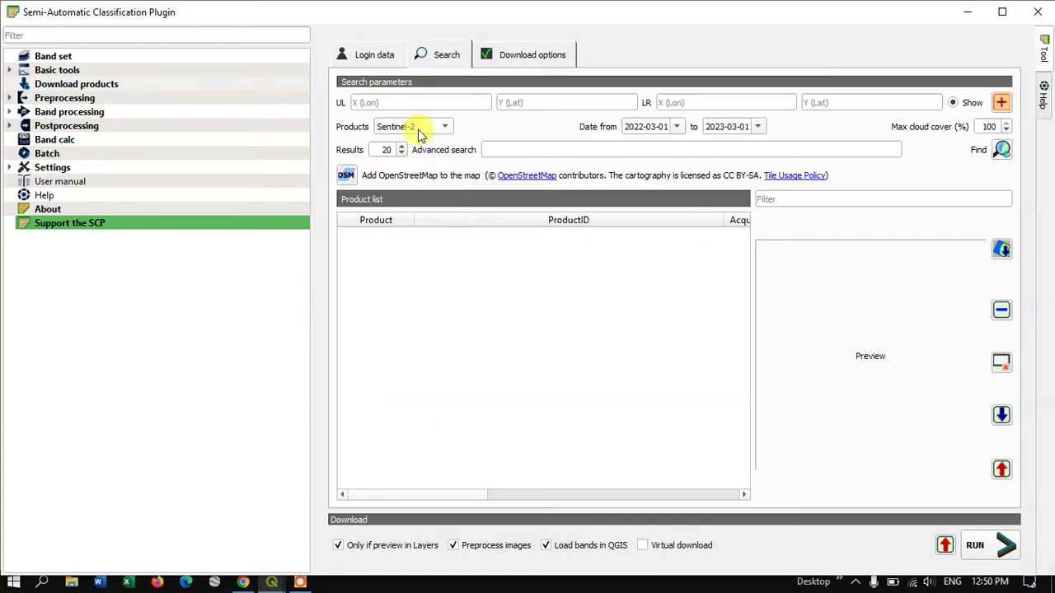
# Set the start date of the image search to 2020-06-01.
pyautogui.click(675, 129)
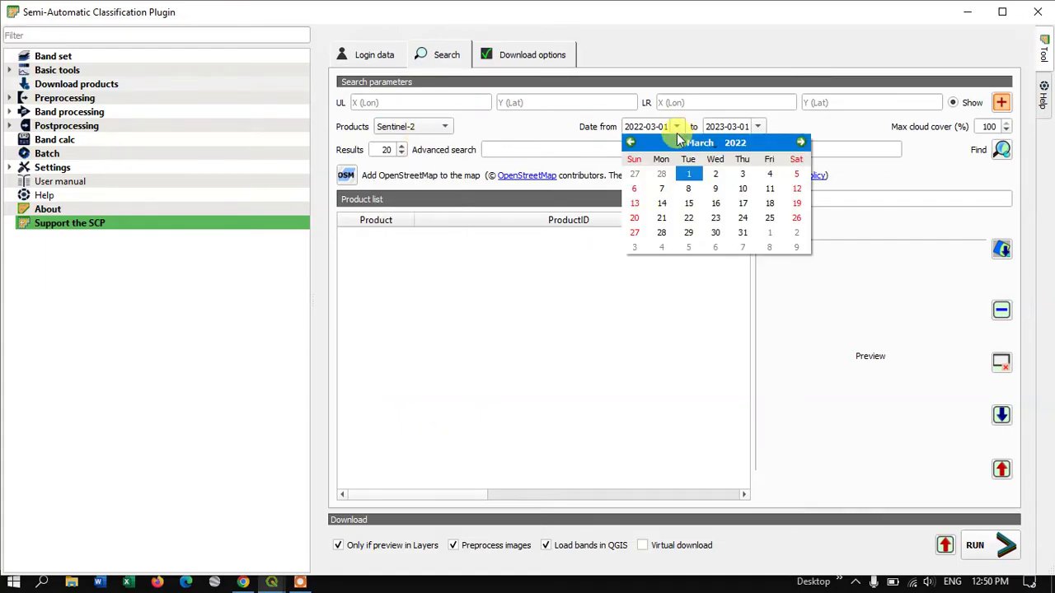
pyautogui.click(633, 143)
pyautogui.click(631, 143)
pyautogui.click(631, 143)
pyautogui.click(631, 143)
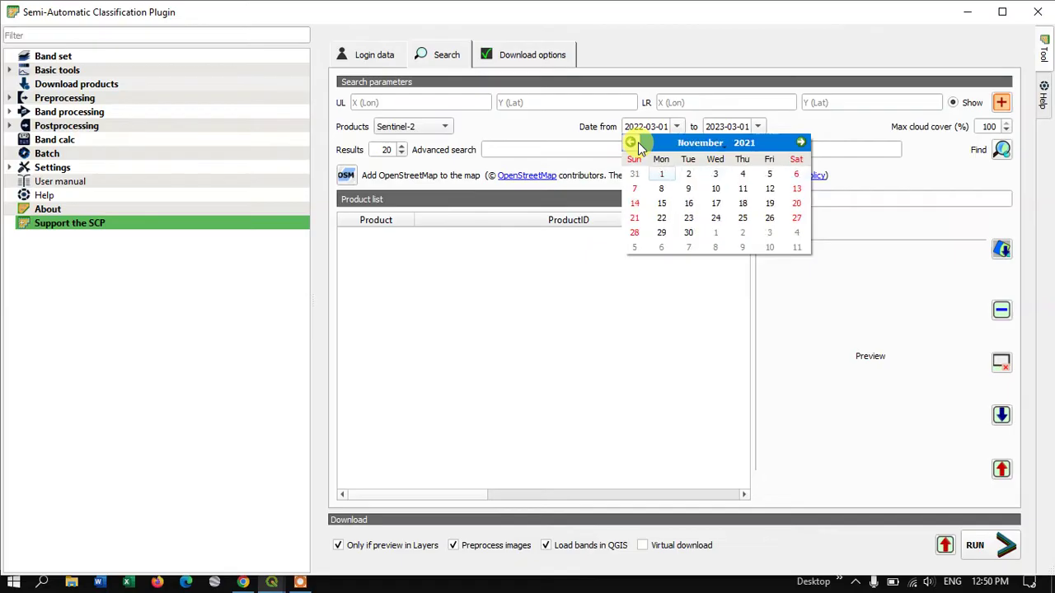
pyautogui.click(631, 144)
pyautogui.click(746, 144)
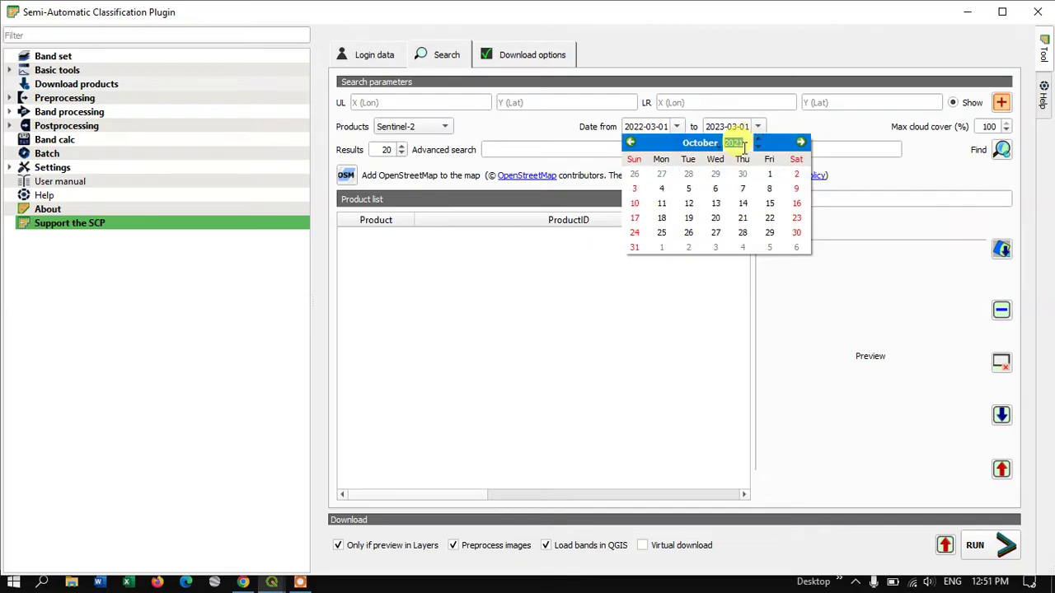
pyautogui.write('202')
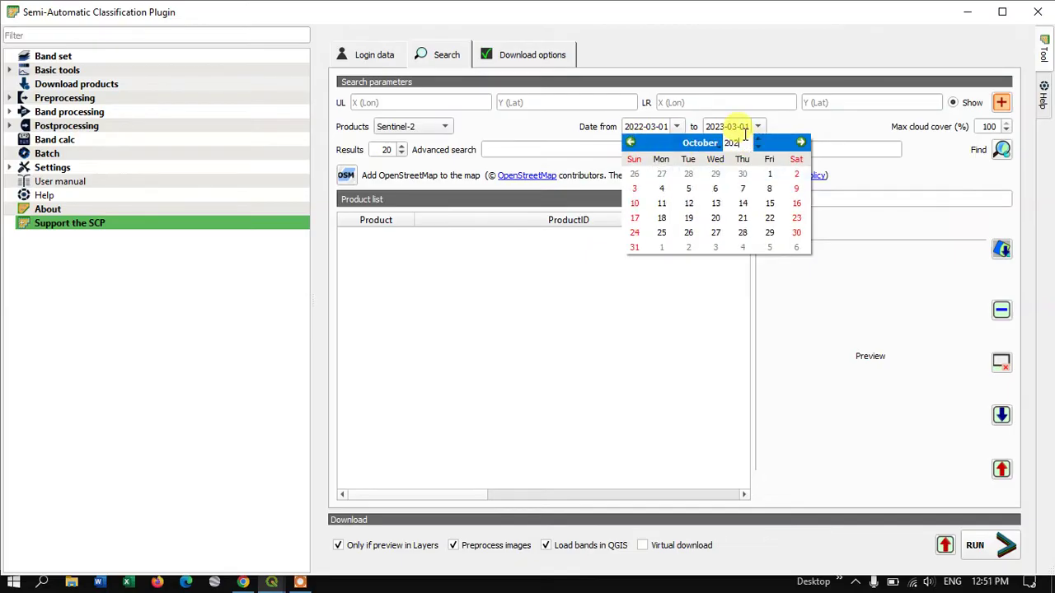
pyautogui.press('Return')
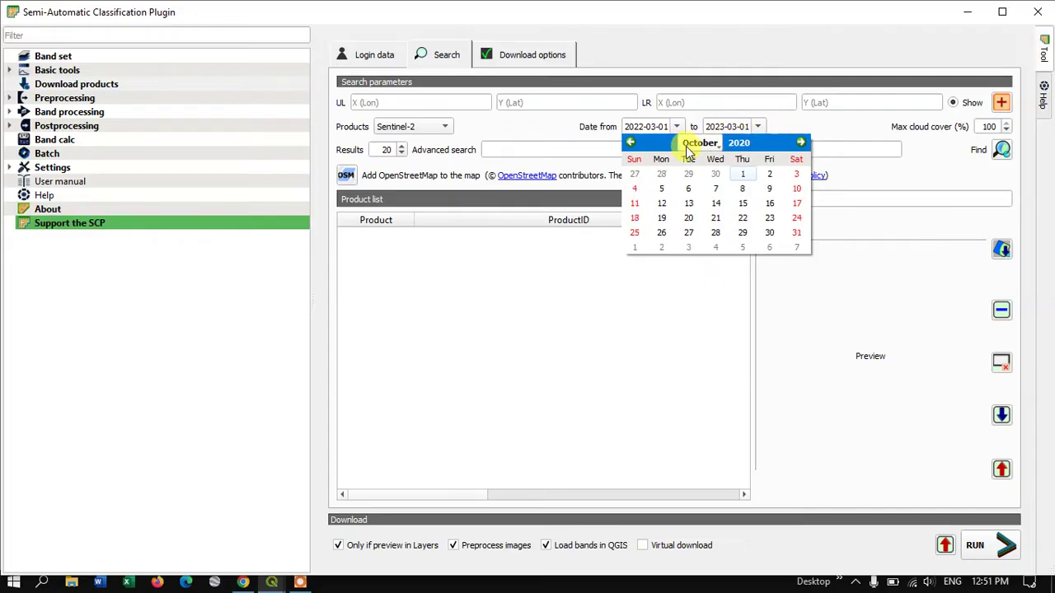
pyautogui.click(631, 144)
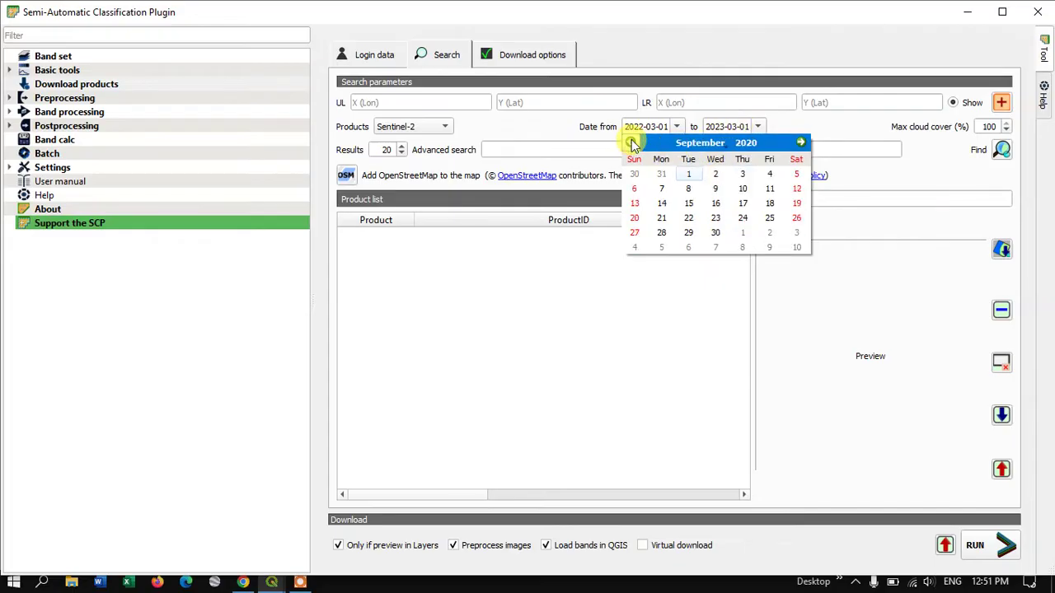
pyautogui.click(631, 144)
pyautogui.click(631, 144)
pyautogui.click(632, 145)
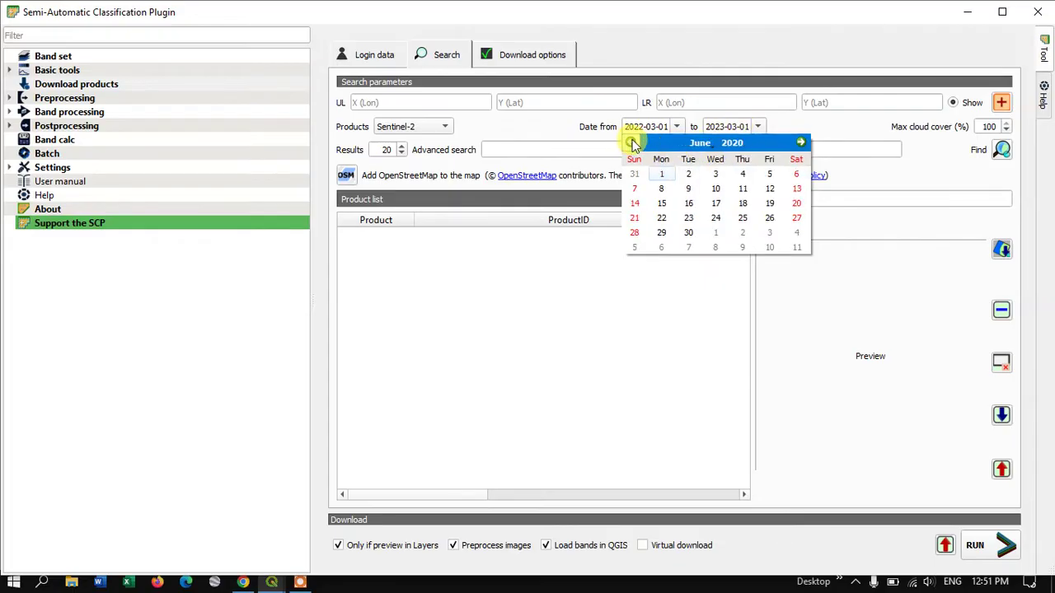
pyautogui.click(664, 174)
# Set the search's end date to 2023-03-01 and its maximum cloud cover to 10%.
pyautogui.click(757, 129)
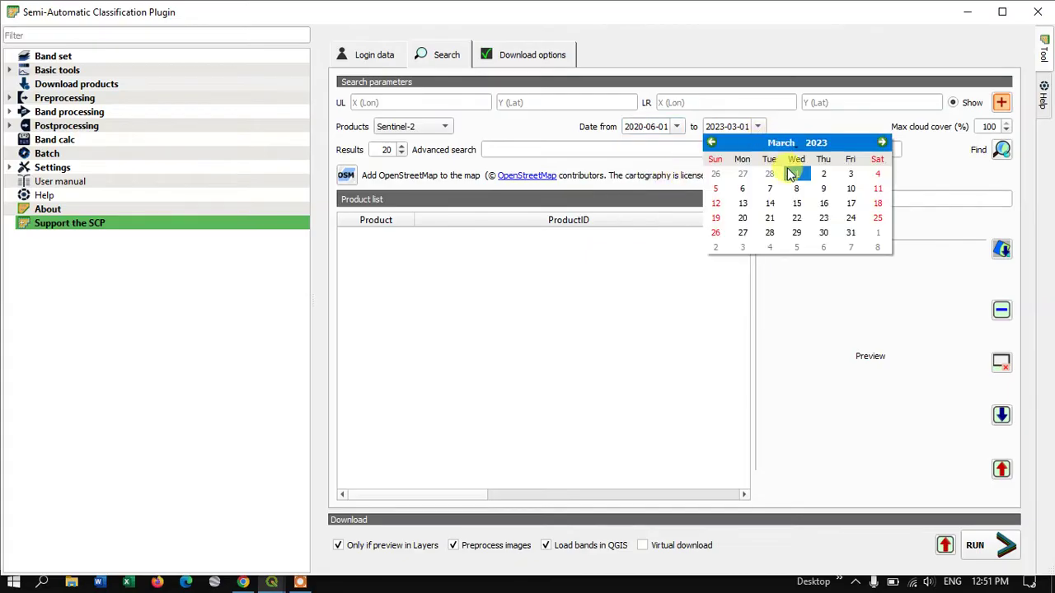
pyautogui.click(796, 177)
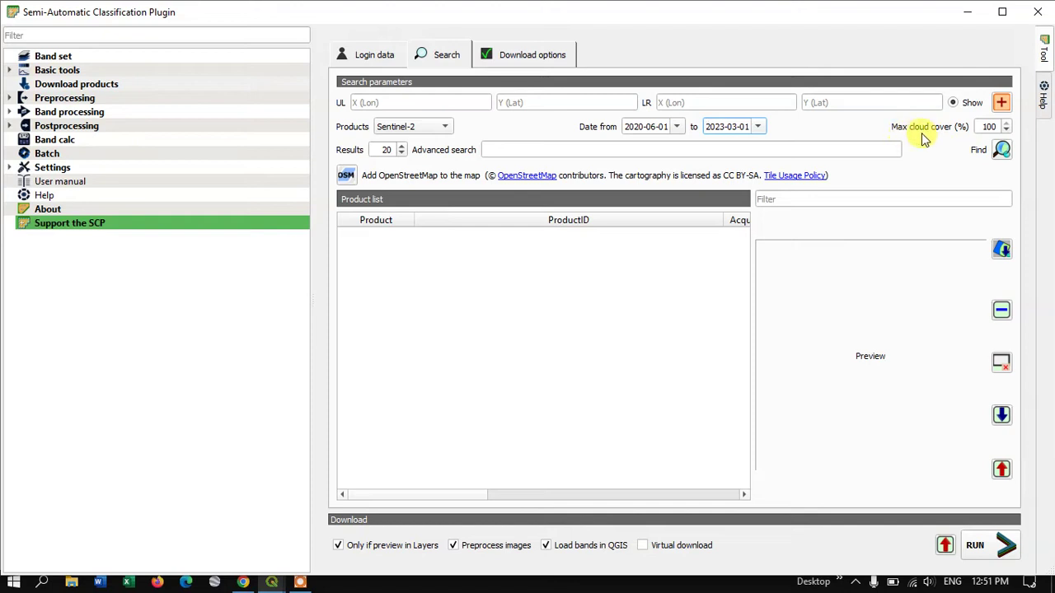
pyautogui.doubleClick(987, 127)
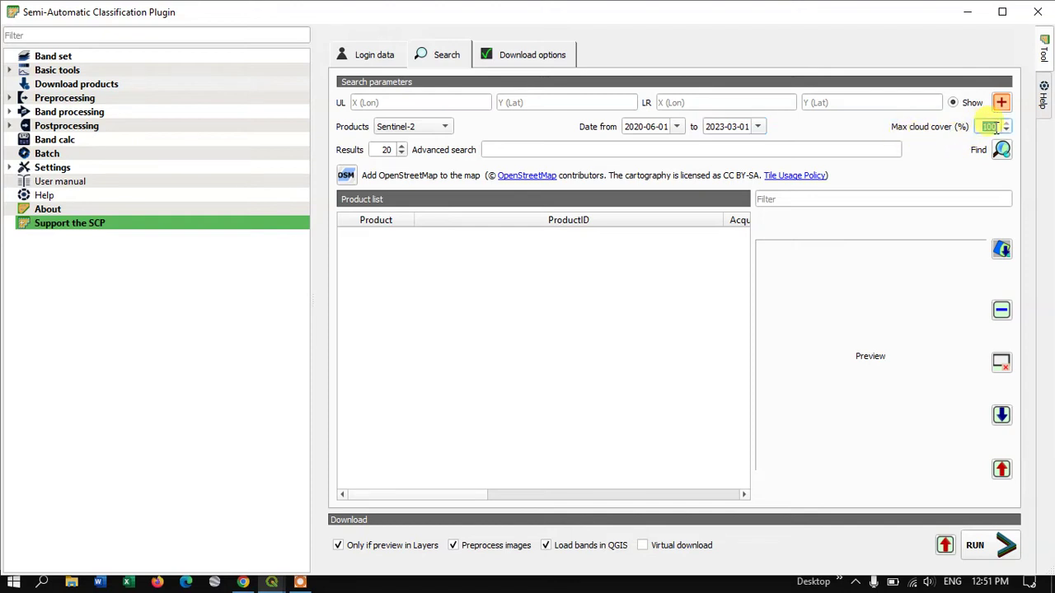
pyautogui.write('1')
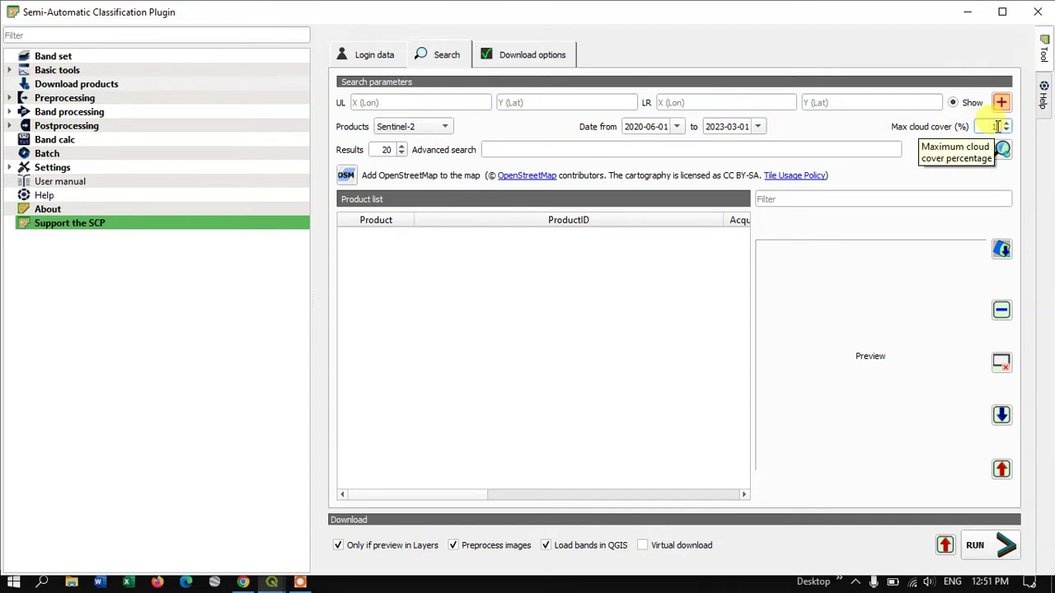
pyautogui.write('0')
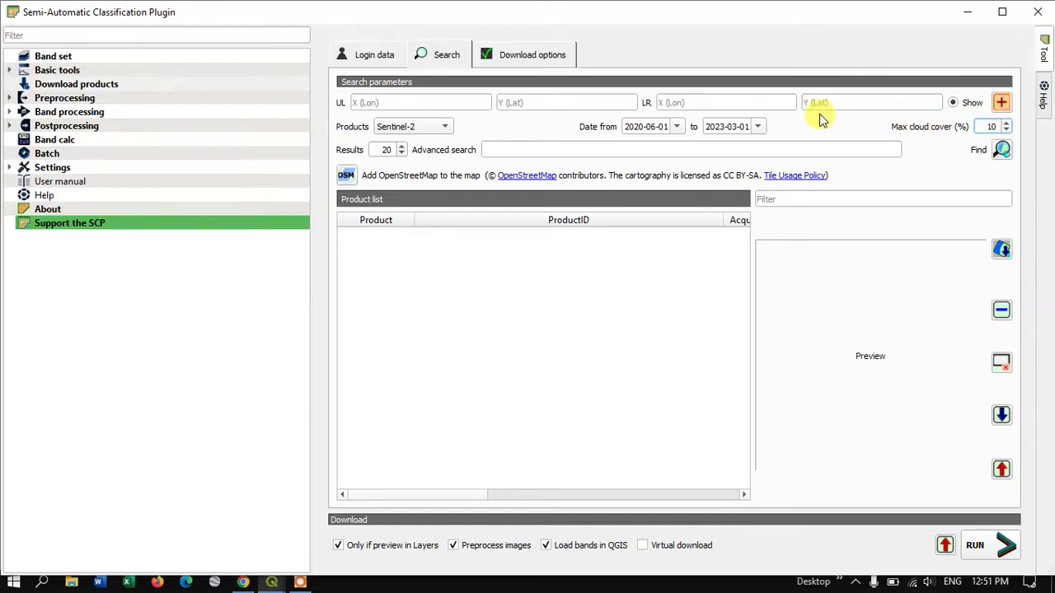
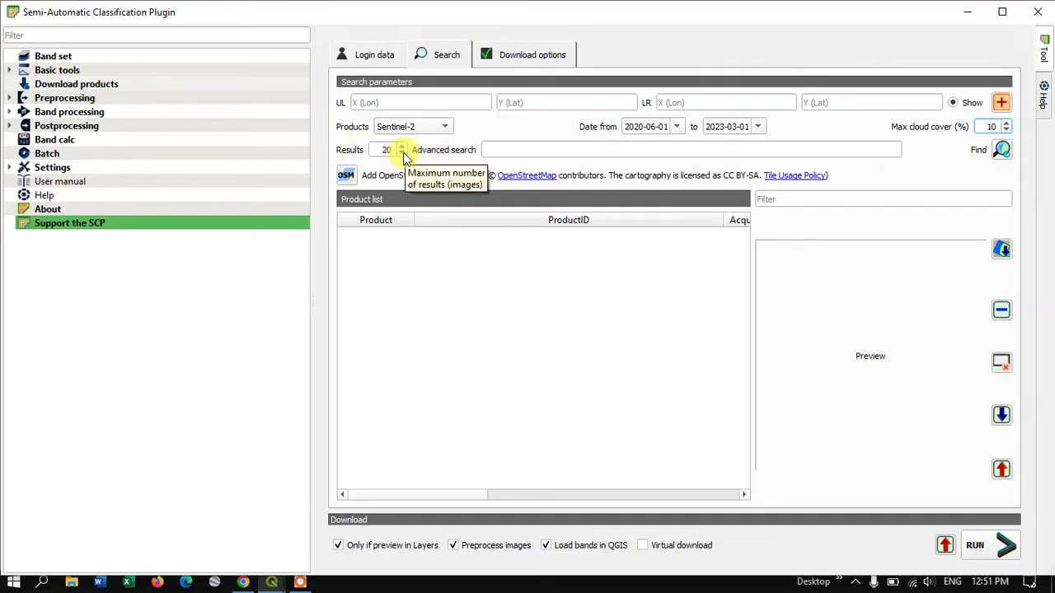
# Add OpenStreetMap to the map from the search parameters and switch to the main QGIS project window.
pyautogui.click(394, 155)
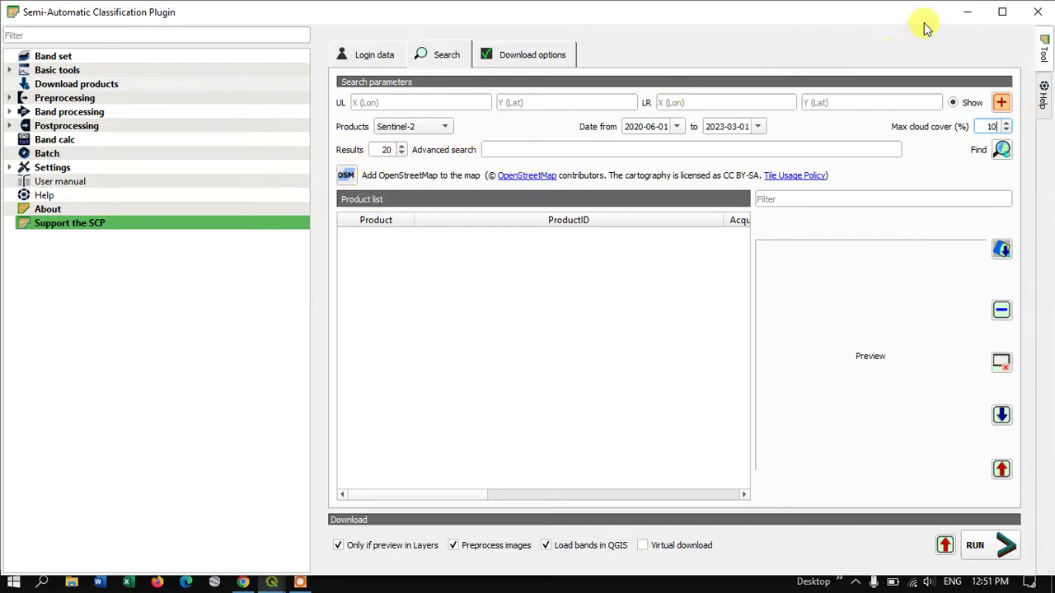
pyautogui.click(964, 14)
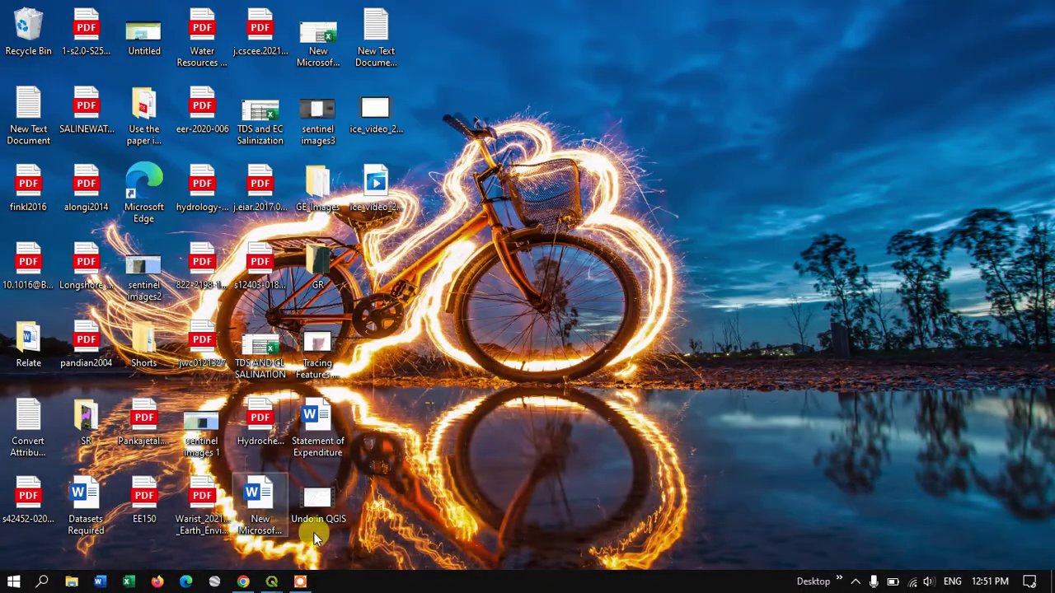
pyautogui.moveTo(278, 582)
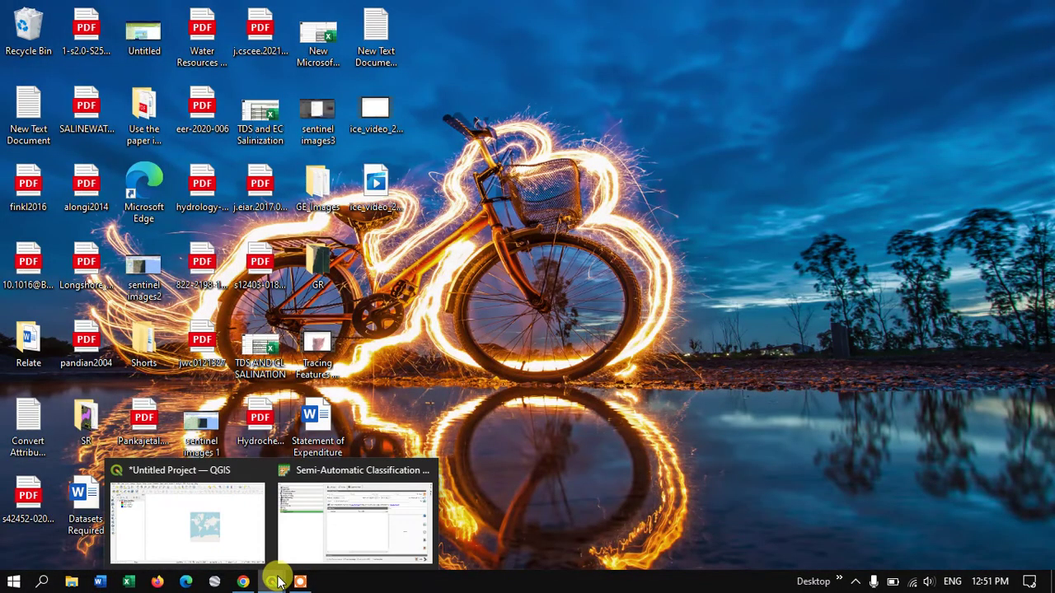
pyautogui.click(223, 518)
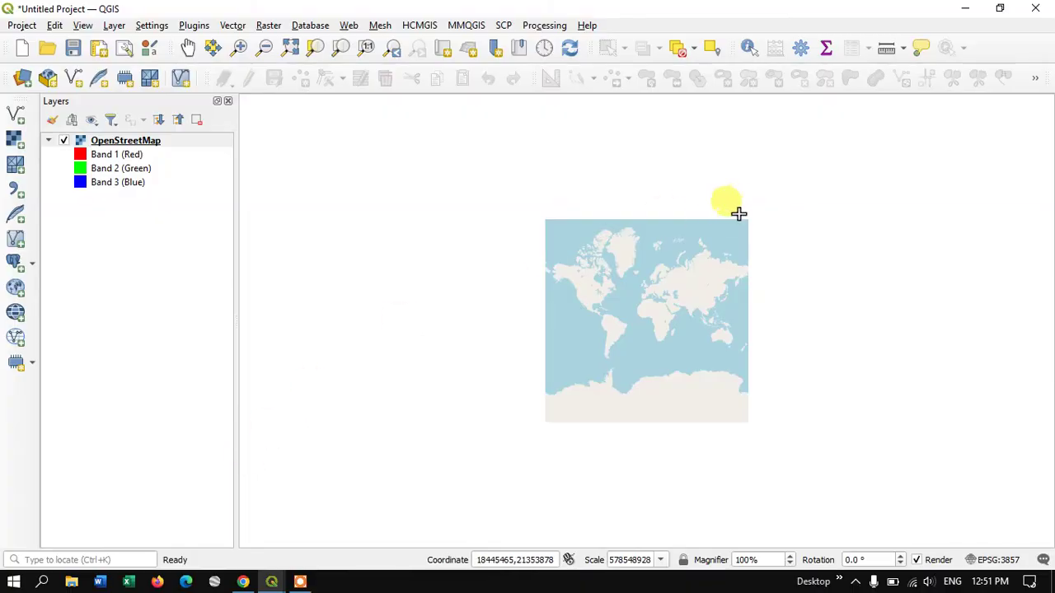
# Draw the image search rectangle on the Odisha coast, enclosing Brahmapur, Ganjam and the lagoon southwest of Puri.
pyautogui.scroll(1, 669, 290)
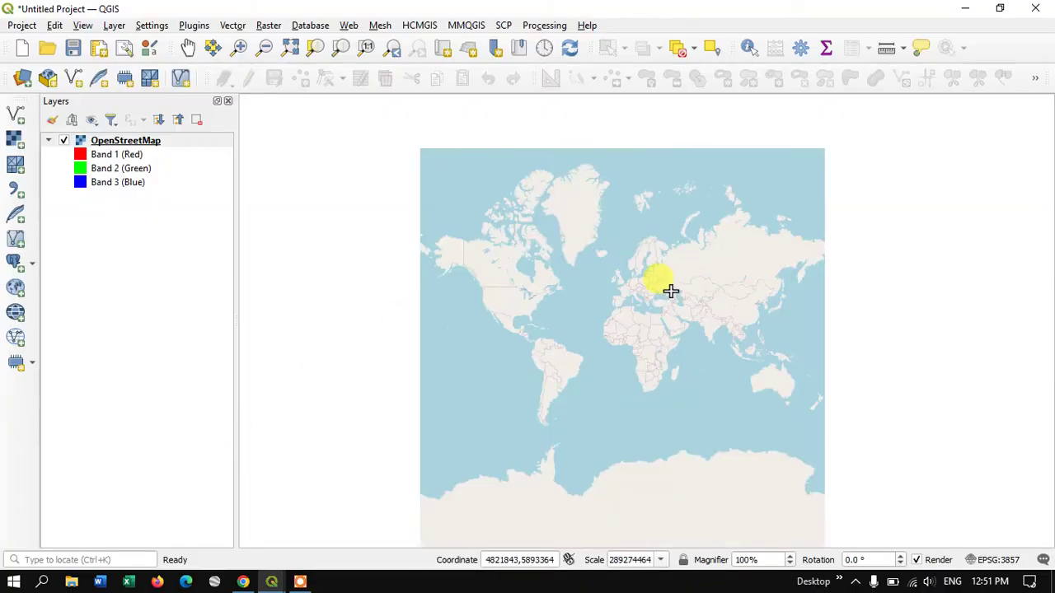
pyautogui.scroll(1, 669, 291)
pyautogui.scroll(1, 670, 291)
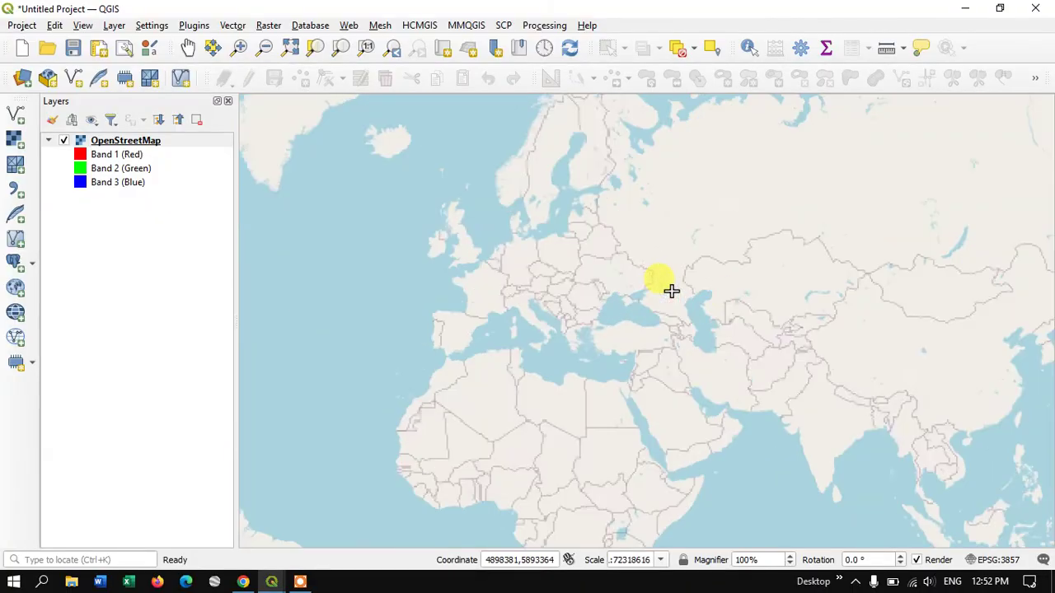
pyautogui.scroll(-1, 737, 308)
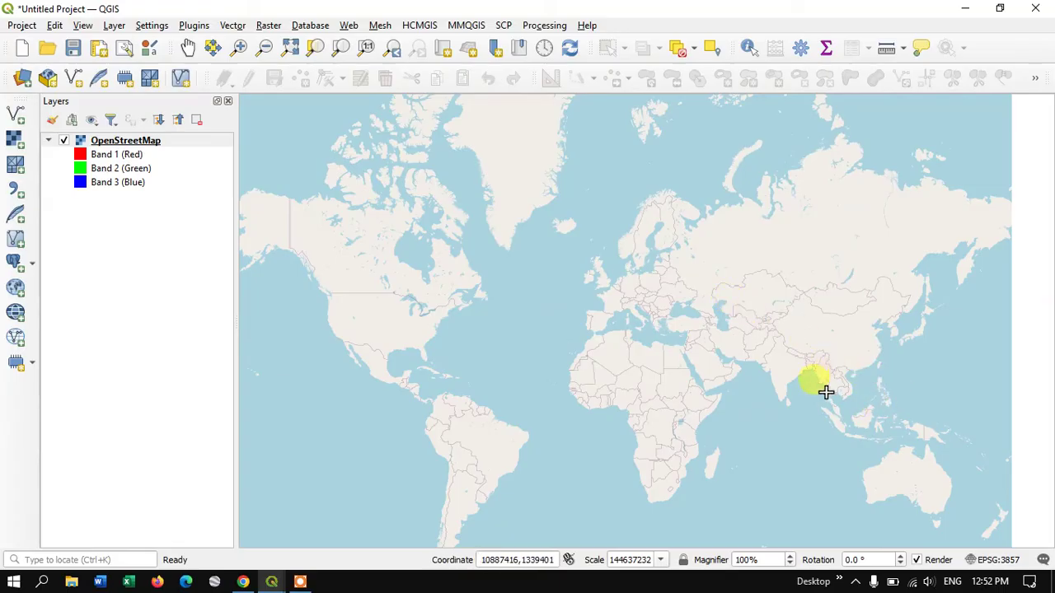
pyautogui.scroll(2, 826, 388)
pyautogui.scroll(2, 759, 324)
pyautogui.scroll(-1, 760, 324)
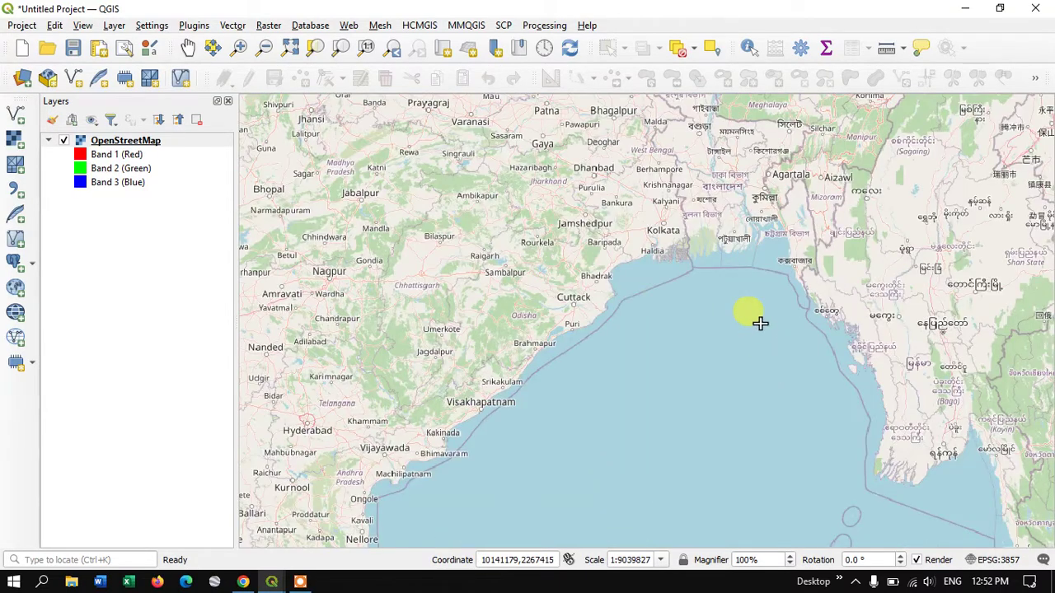
pyautogui.scroll(2, 544, 311)
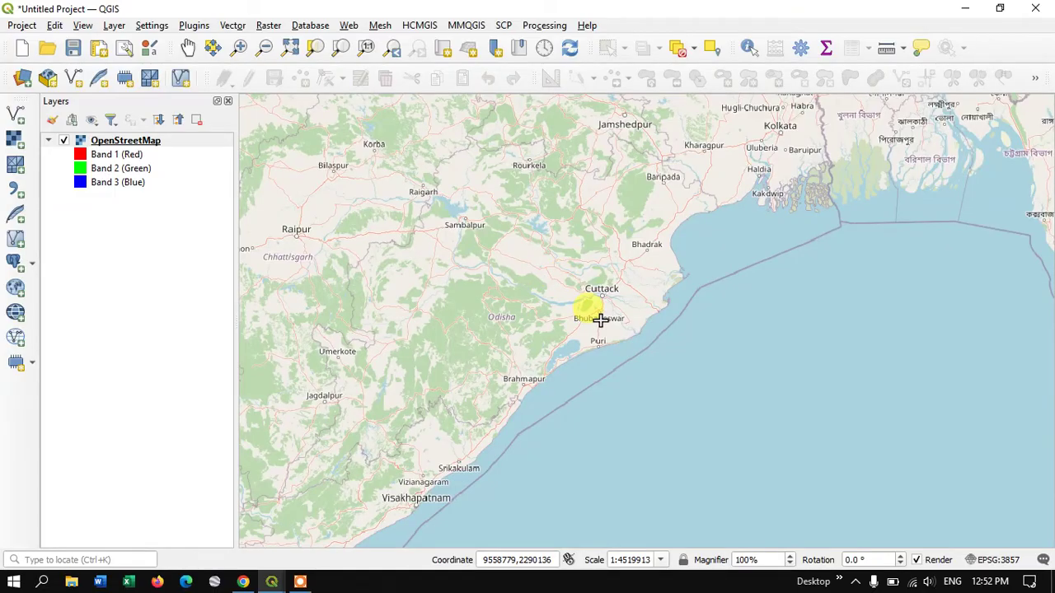
pyautogui.scroll(1, 600, 320)
pyautogui.scroll(1, 605, 170)
pyautogui.scroll(-1, 612, 186)
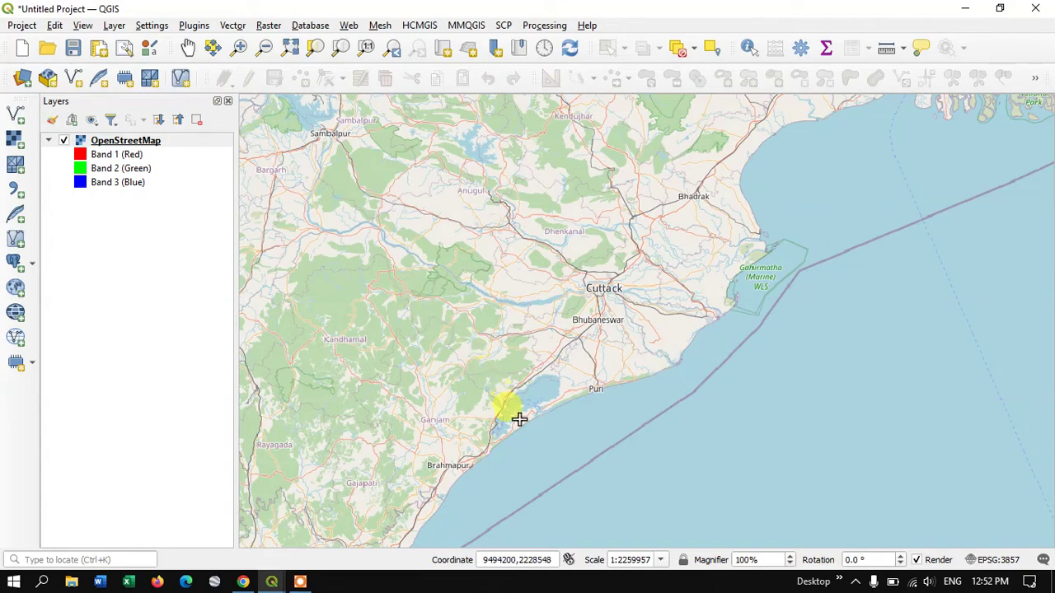
pyautogui.scroll(-1, 688, 176)
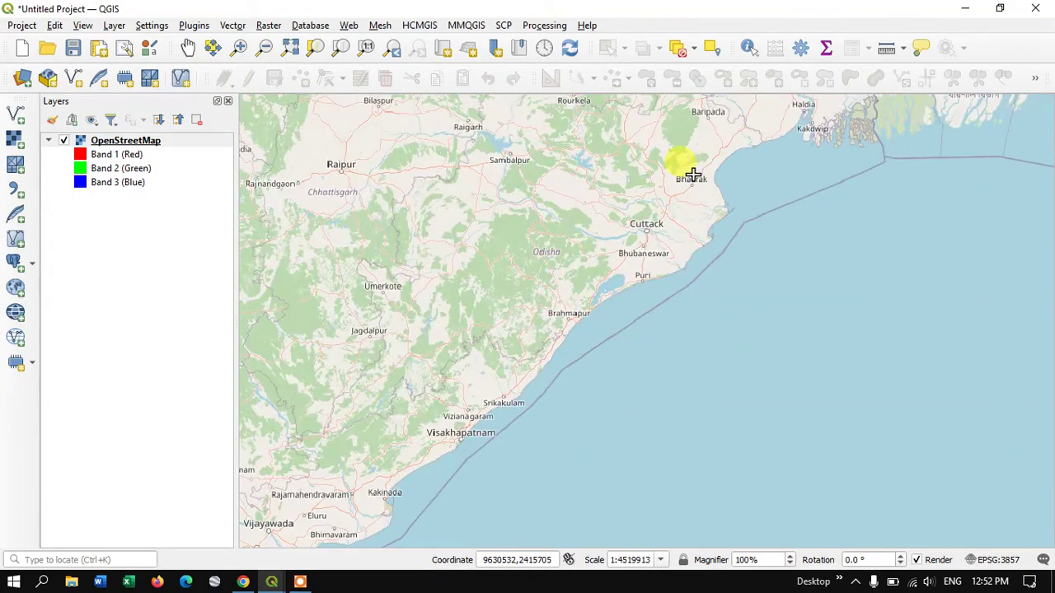
pyautogui.scroll(1, 621, 308)
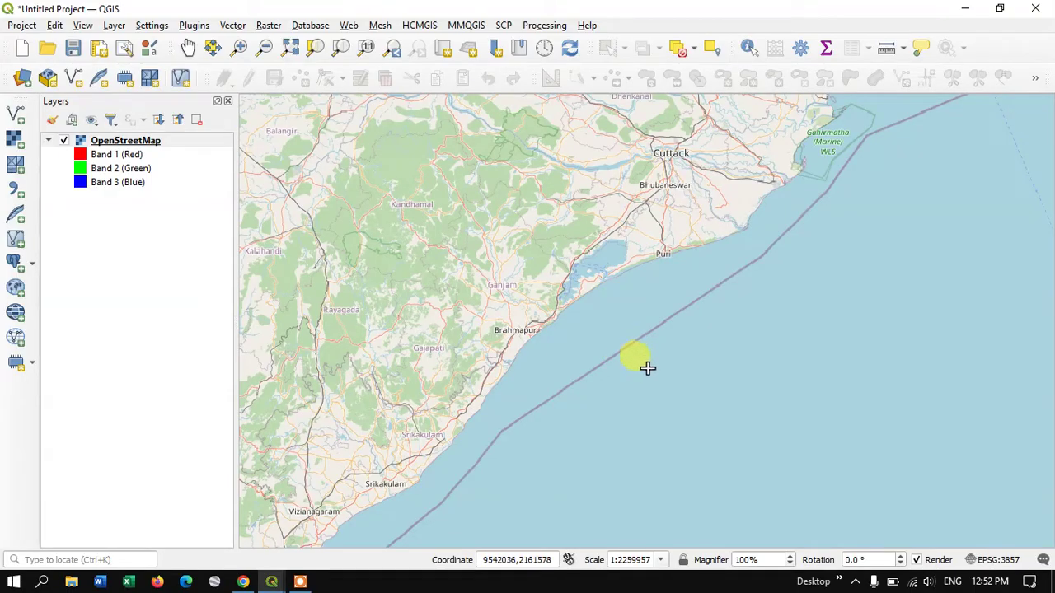
pyautogui.click(647, 368)
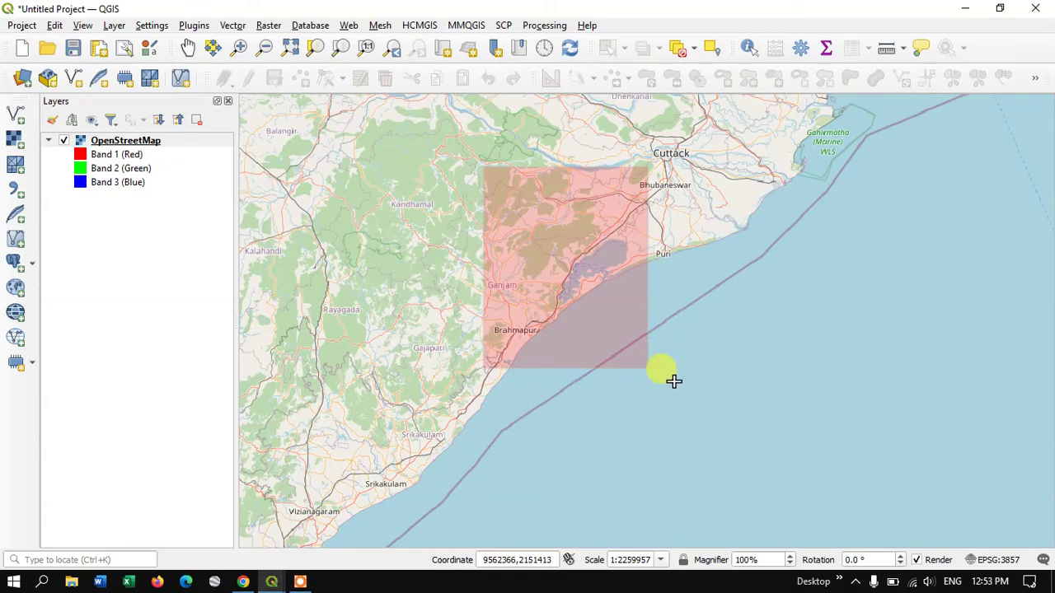
pyautogui.click(674, 380)
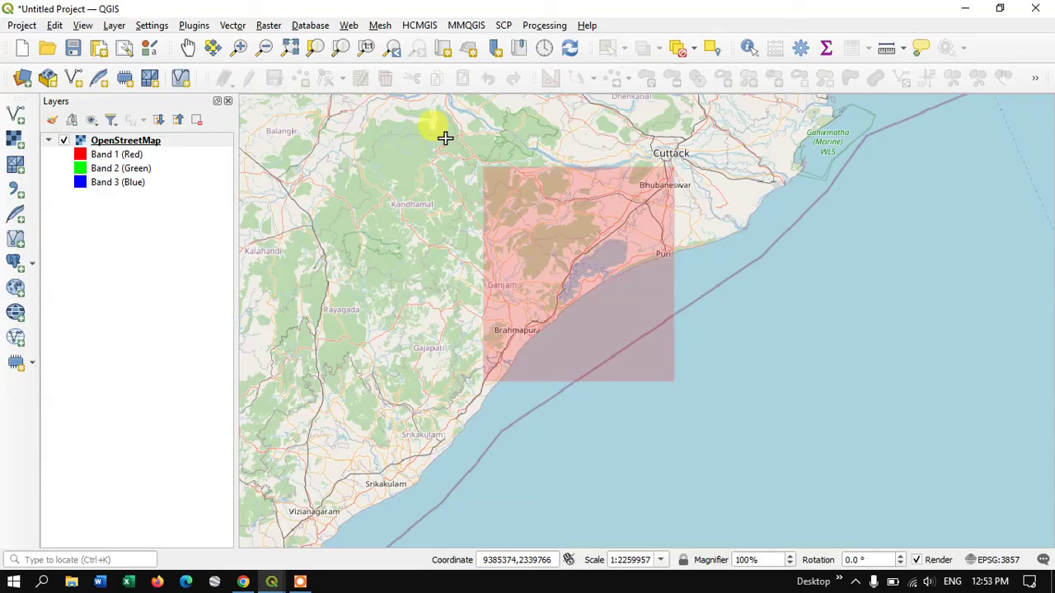
# Adjust the search rectangle's corners to about 84.47, 20.42 at the upper left and about 85.77, 19.10 at the lower right.
pyautogui.moveTo(445, 137); pyautogui.dragTo(443, 137)
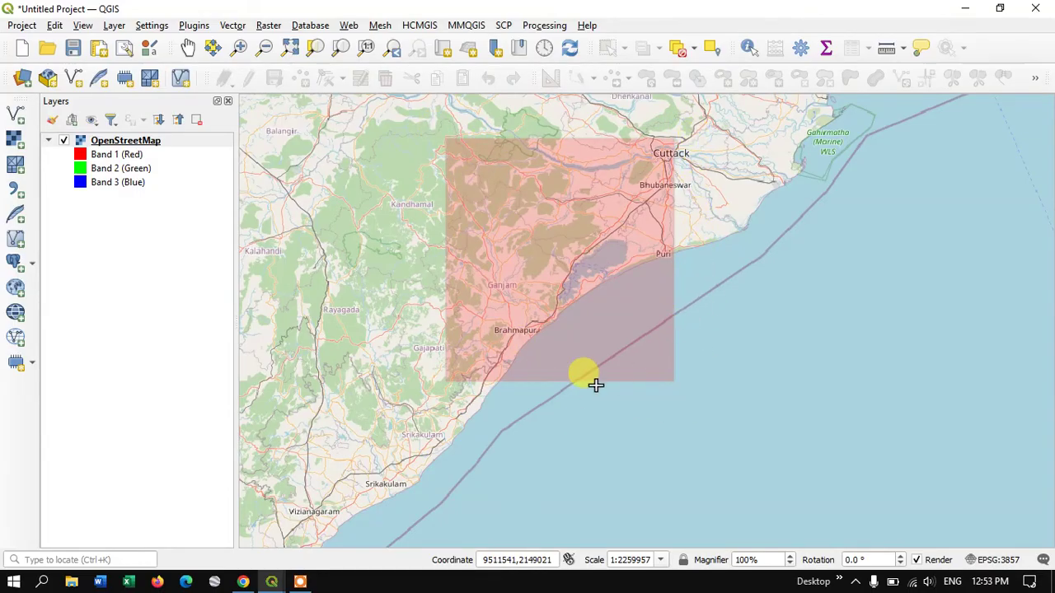
pyautogui.click(466, 160)
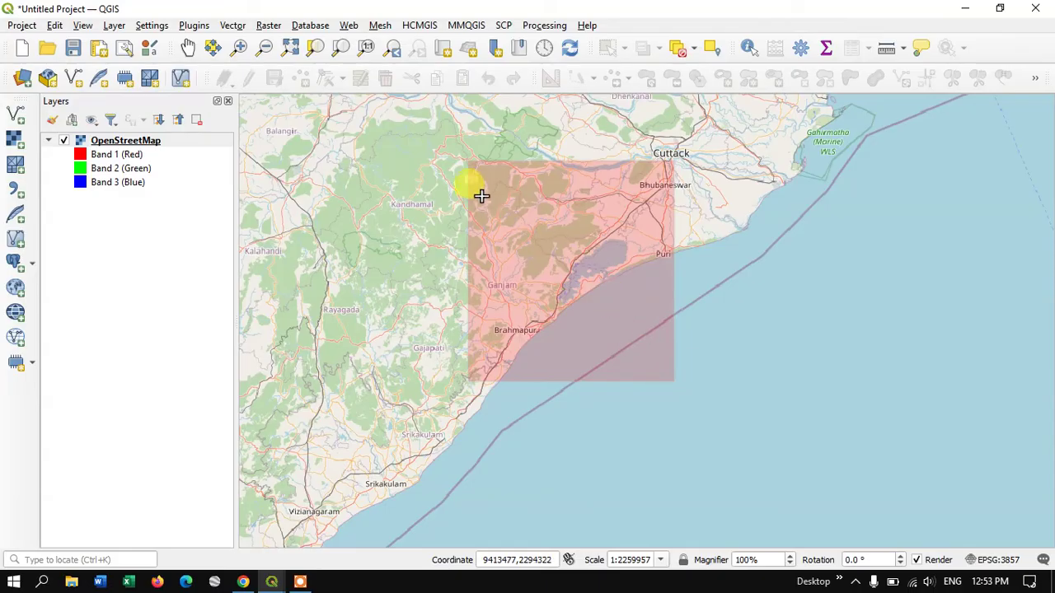
pyautogui.click(654, 360)
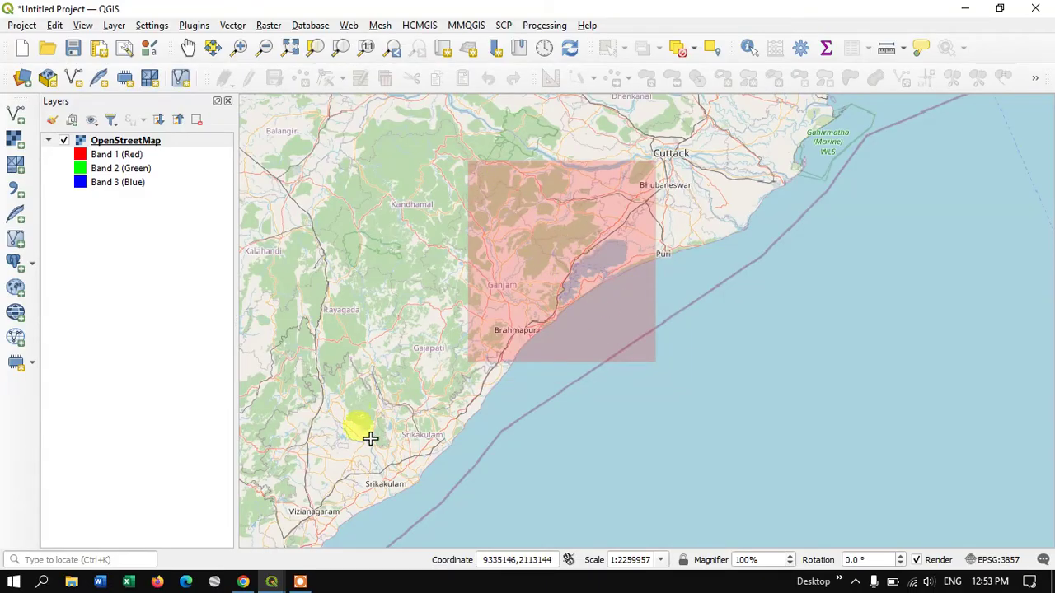
# Switch back to the Semi-Automatic Classification Plugin window and search for Sentinel-2 images of the drawn area.
pyautogui.moveTo(276, 583)
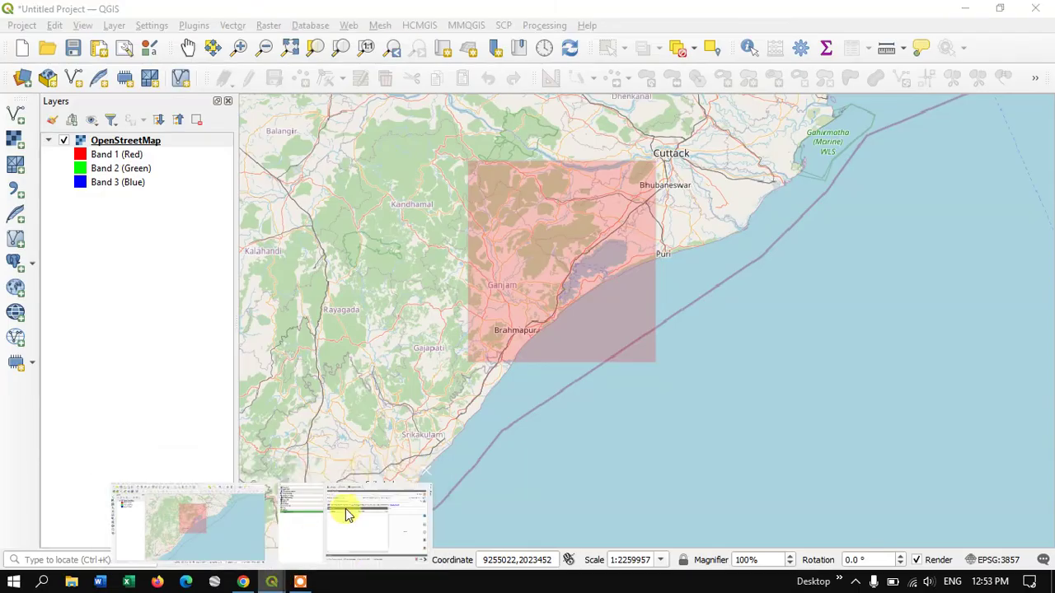
pyautogui.click(343, 506)
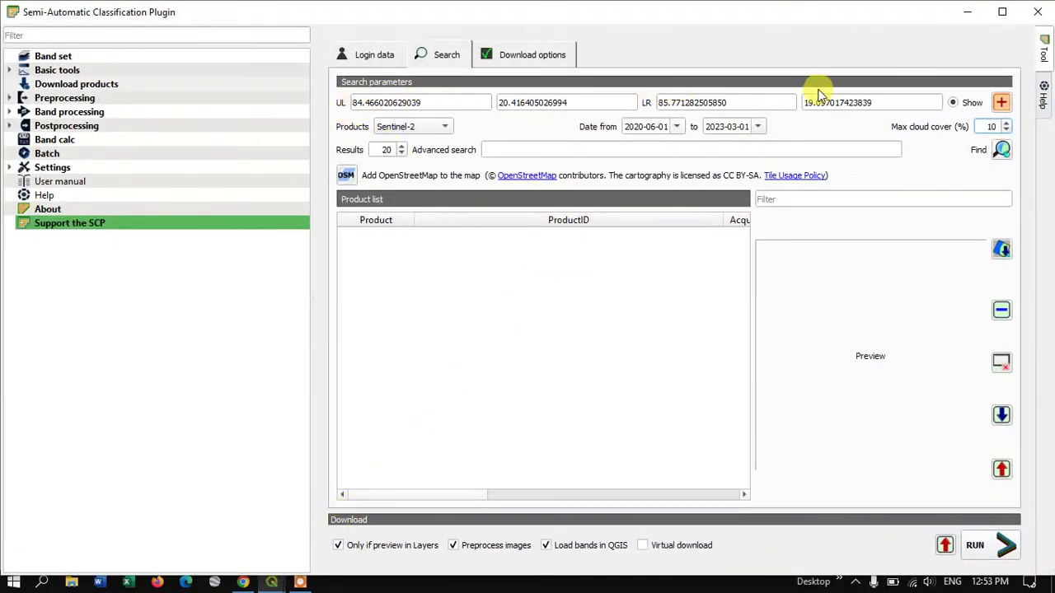
pyautogui.click(1001, 149)
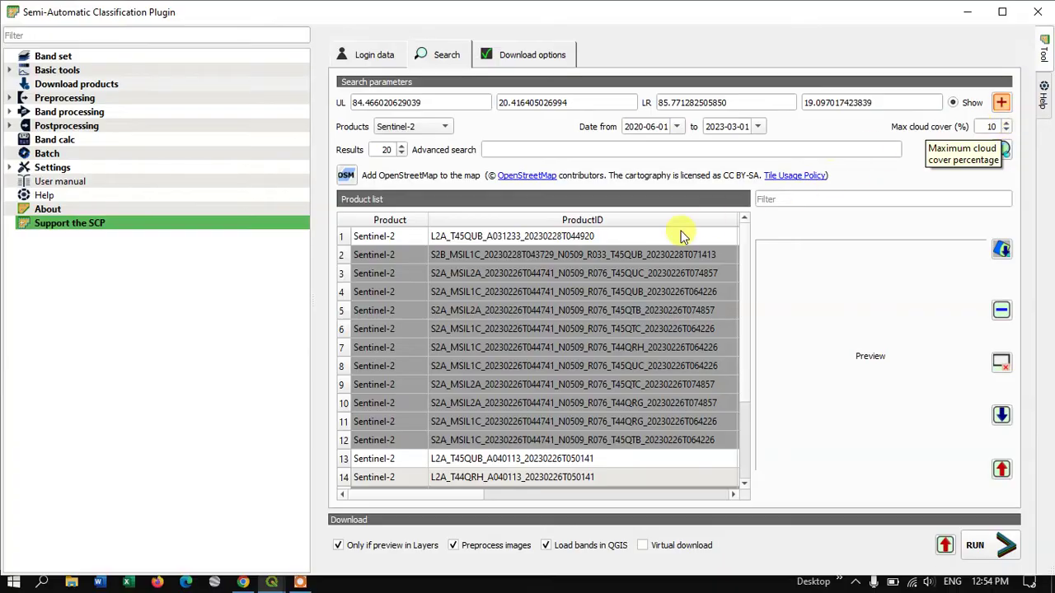
# Look through the product list and preview the images in rows 1, 13, 17 and 20.
pyautogui.scroll(-1, 557, 307)
pyautogui.scroll(-1, 557, 307)
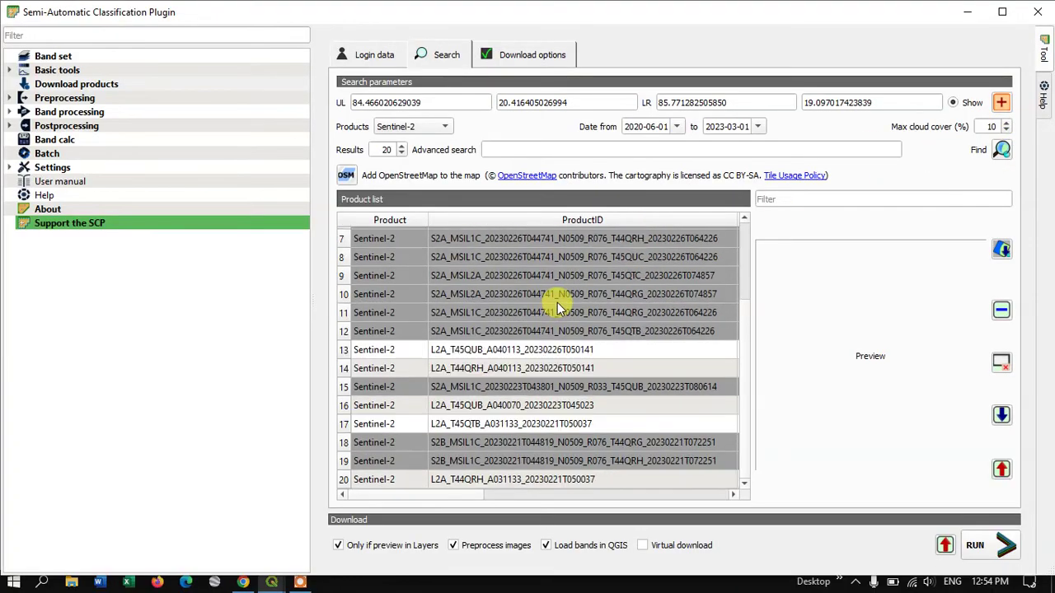
pyautogui.scroll(2, 527, 330)
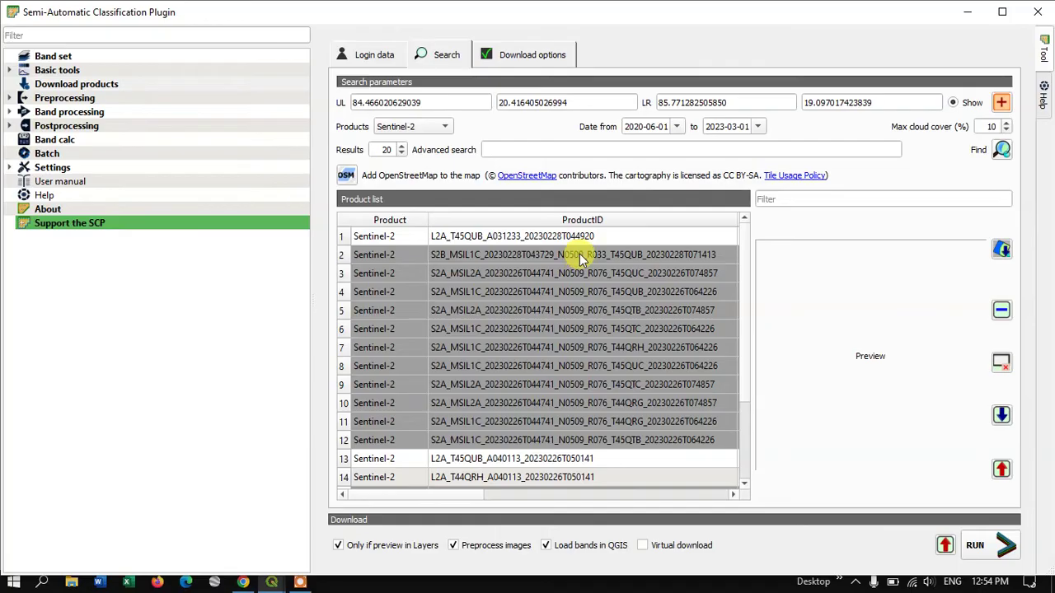
pyautogui.scroll(-2, 655, 360)
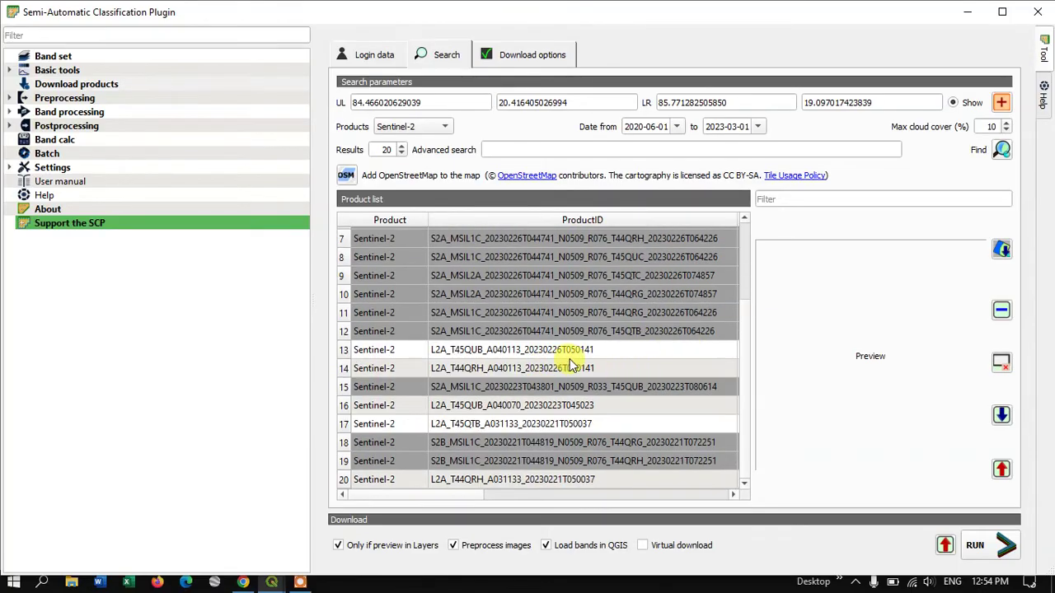
pyautogui.scroll(2, 571, 365)
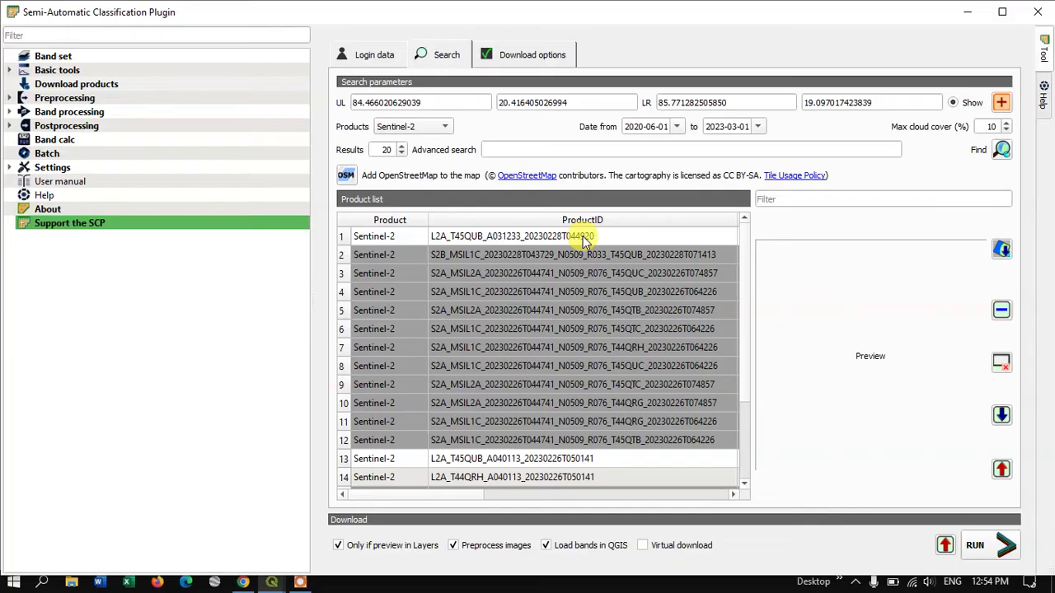
pyautogui.click(458, 237)
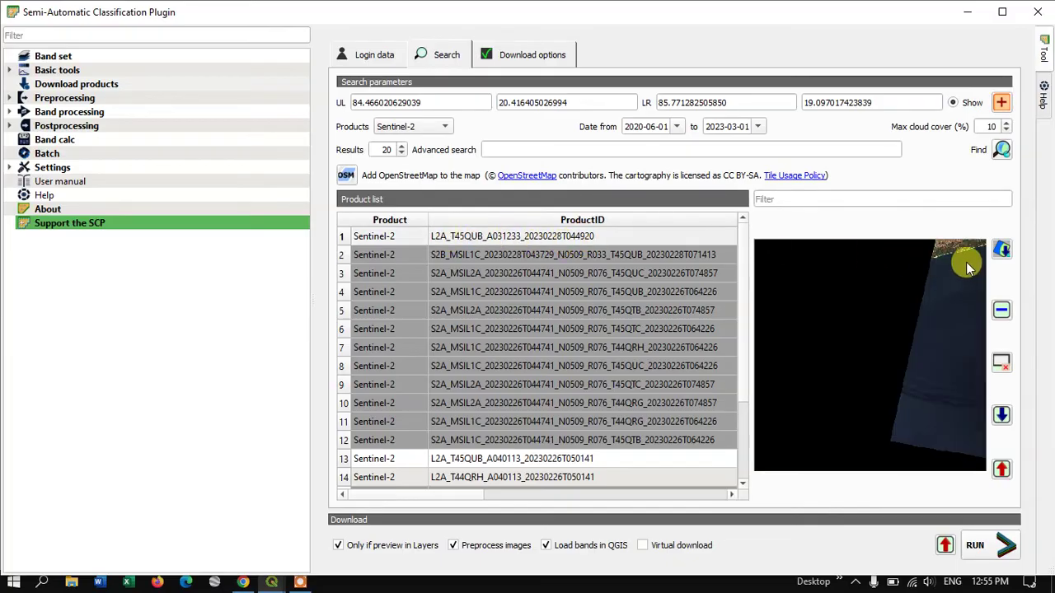
pyautogui.scroll(-1, 572, 321)
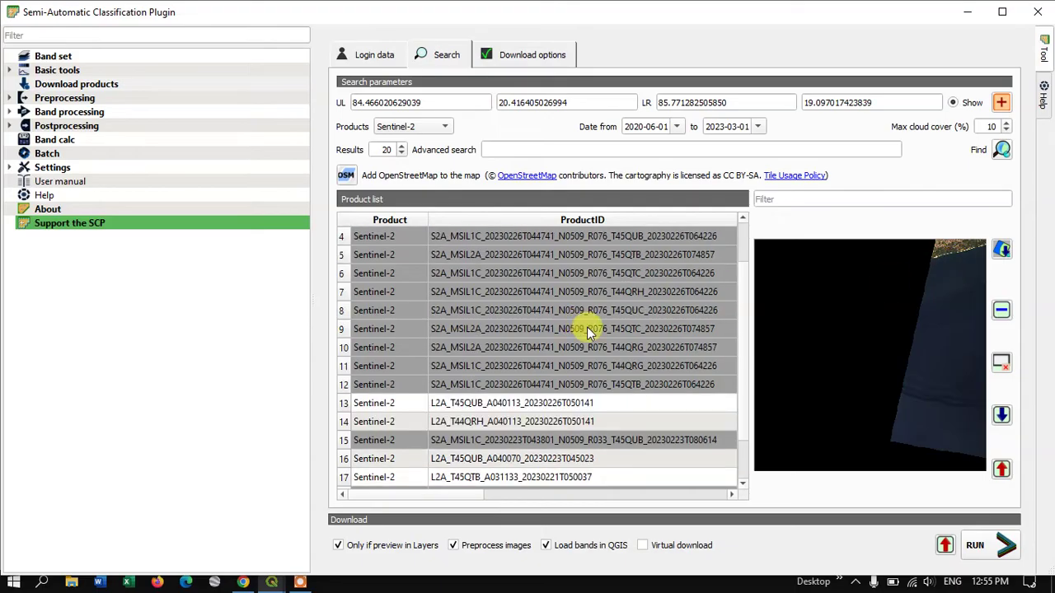
pyautogui.click(579, 410)
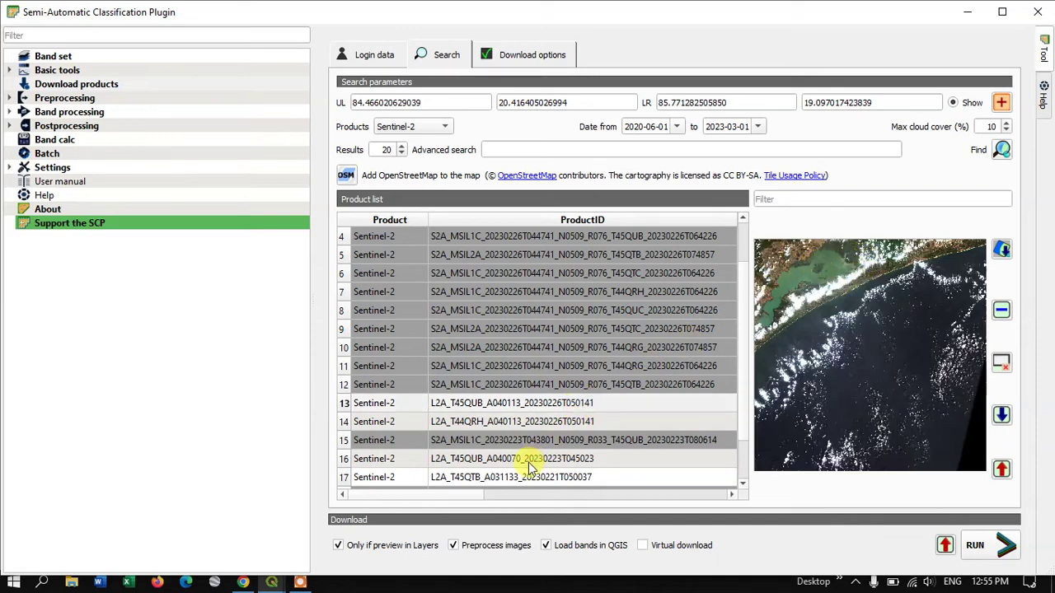
pyautogui.scroll(-1, 589, 425)
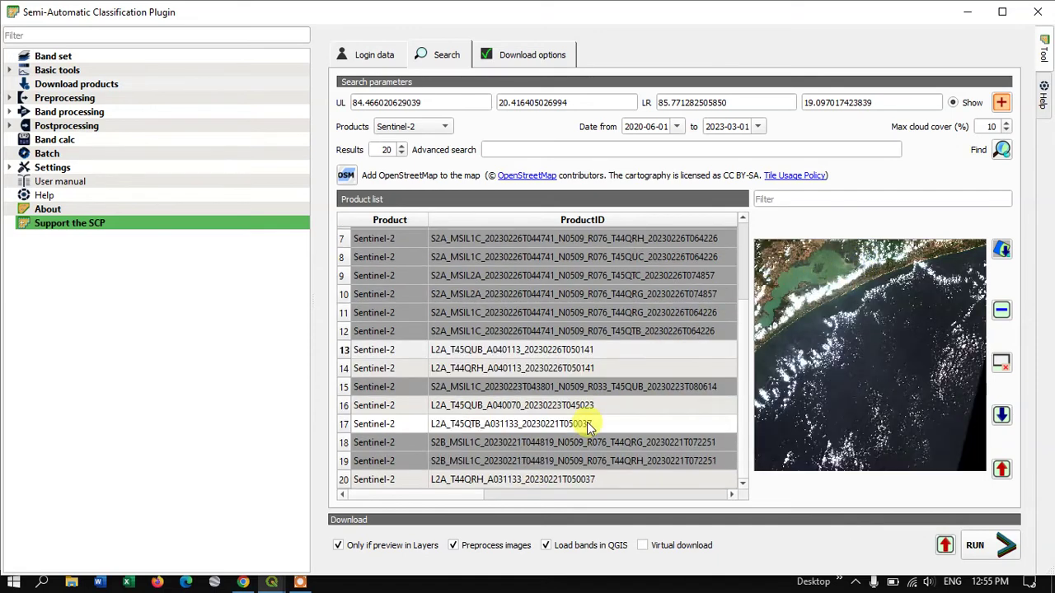
pyautogui.click(510, 412)
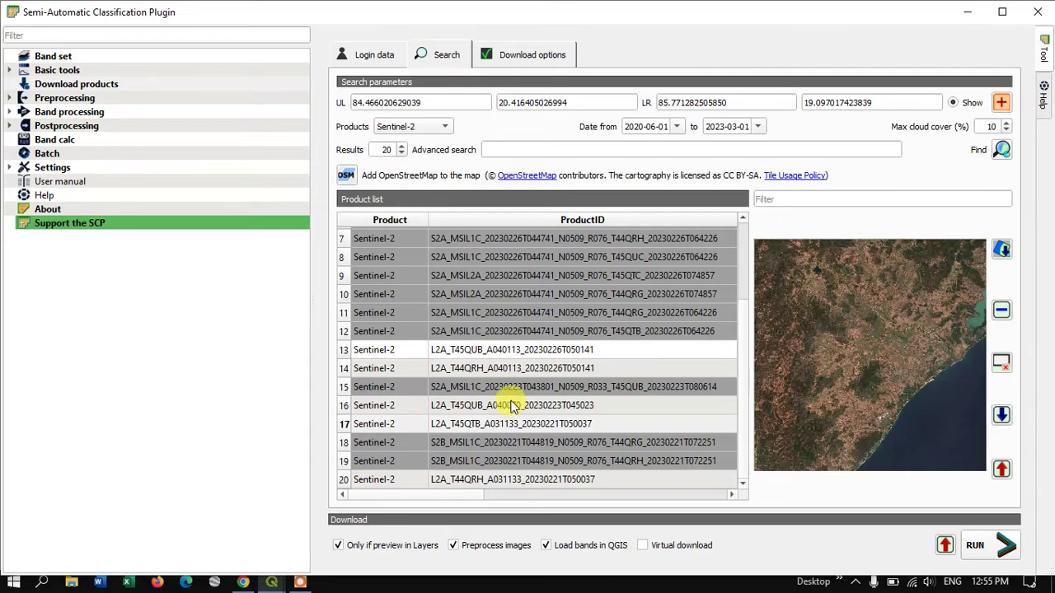
pyautogui.click(552, 480)
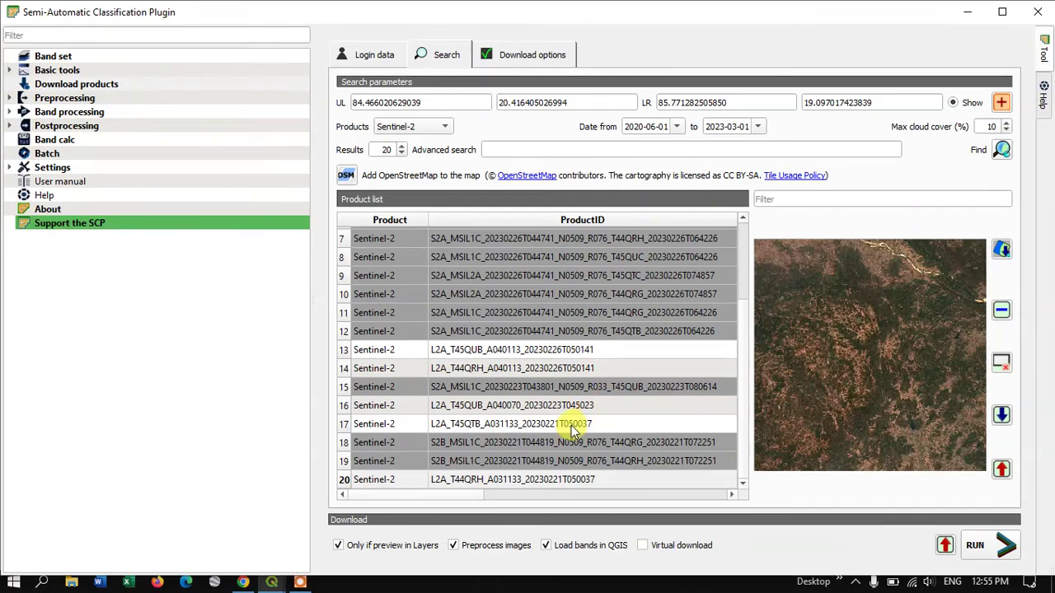
# Add the preview of product L2A_T45QUB_A040113_20230226T050141 to the map and inspect its coverage in the main project window.
pyautogui.click(584, 350)
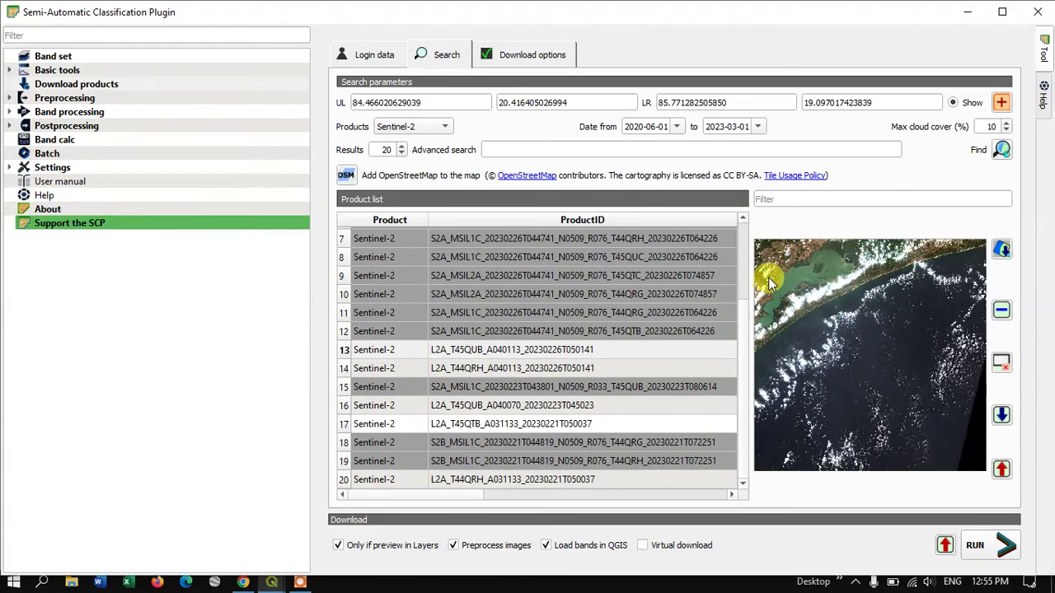
pyautogui.click(1001, 250)
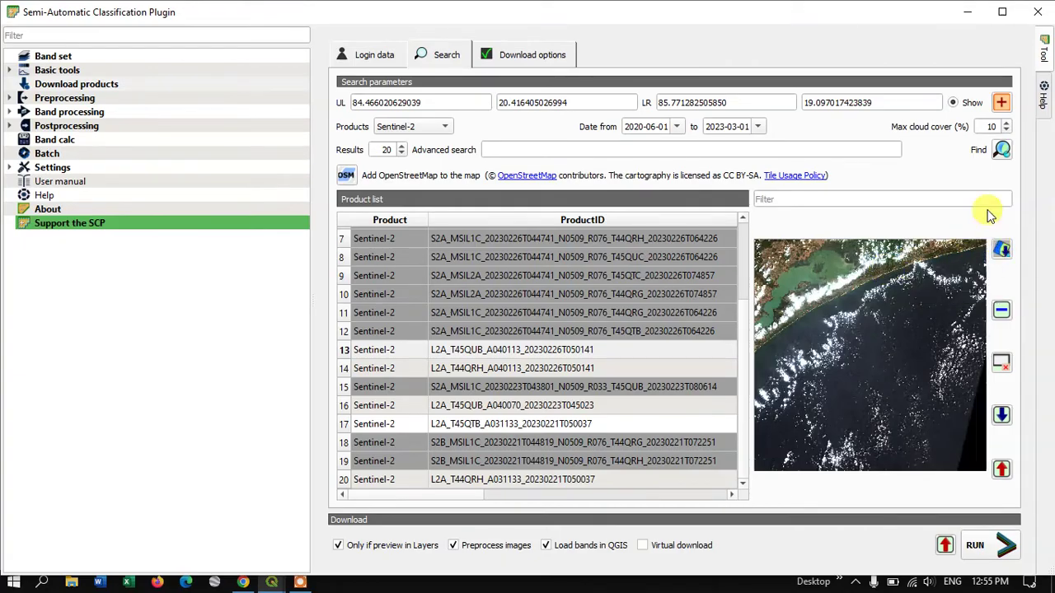
pyautogui.click(969, 13)
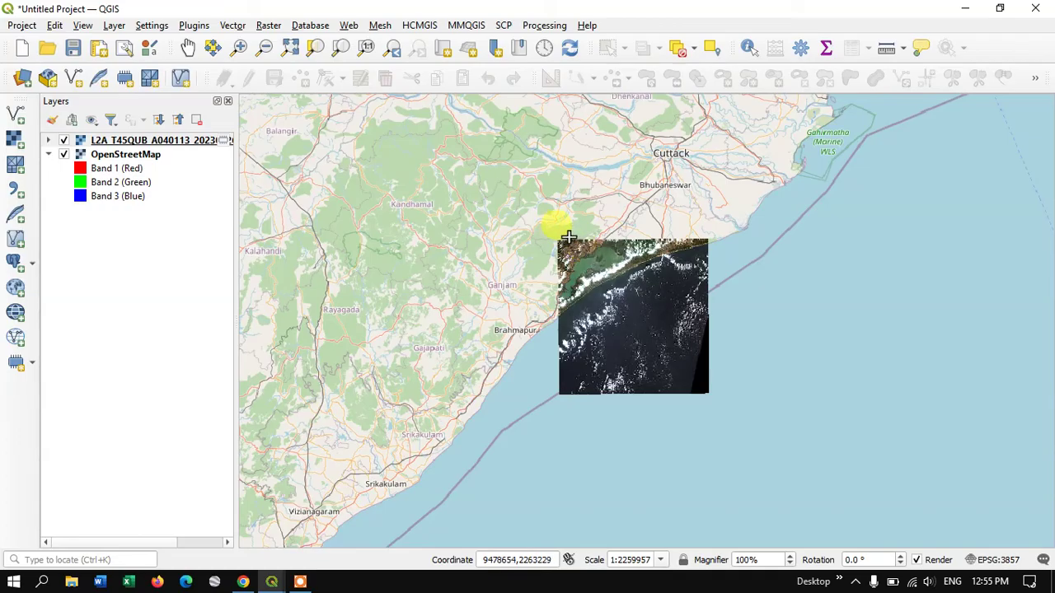
pyautogui.scroll(1, 596, 230)
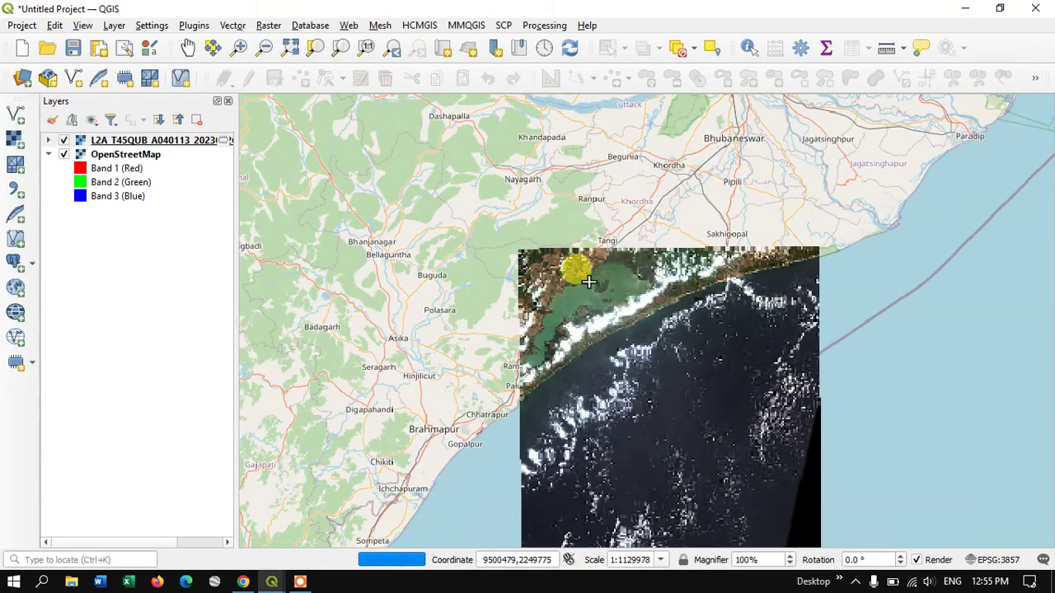
pyautogui.scroll(1, 577, 284)
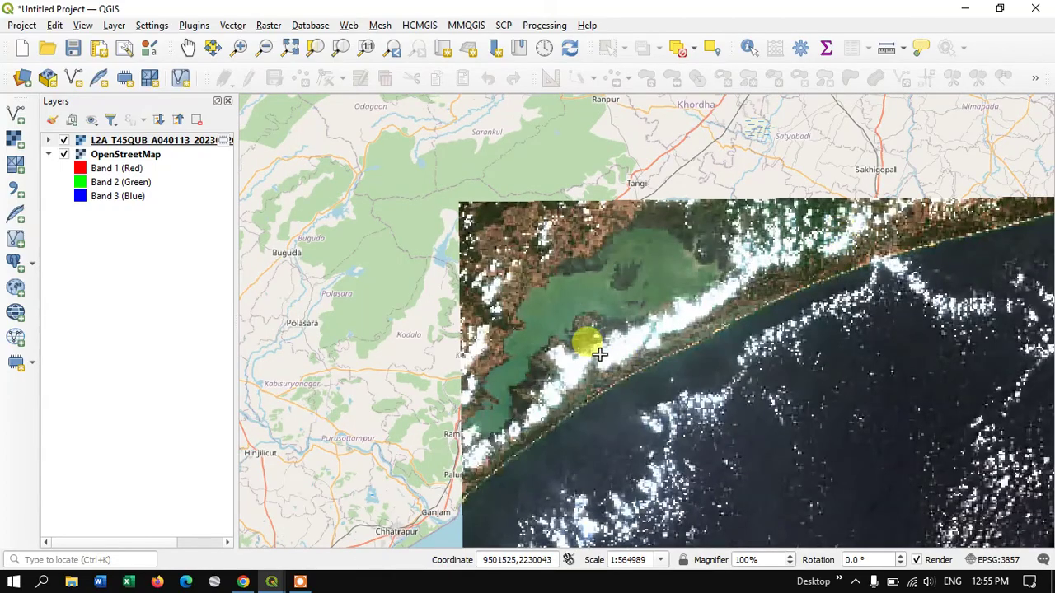
pyautogui.scroll(-1, 560, 317)
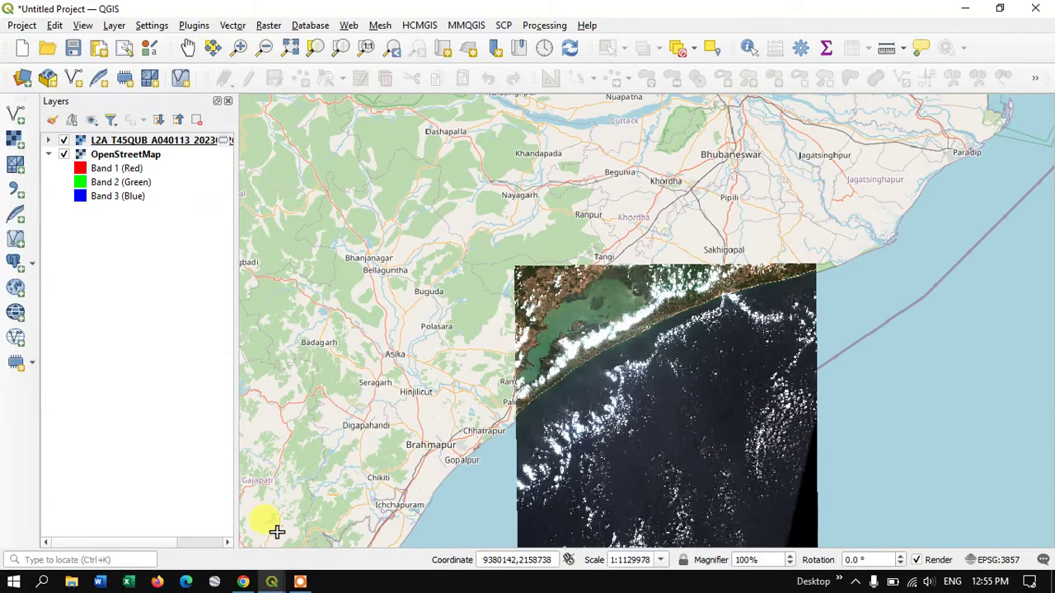
# Switch back to the Semi-Automatic Classification Plugin window and turn off image preprocessing for the download.
pyautogui.moveTo(281, 576)
pyautogui.click(321, 528)
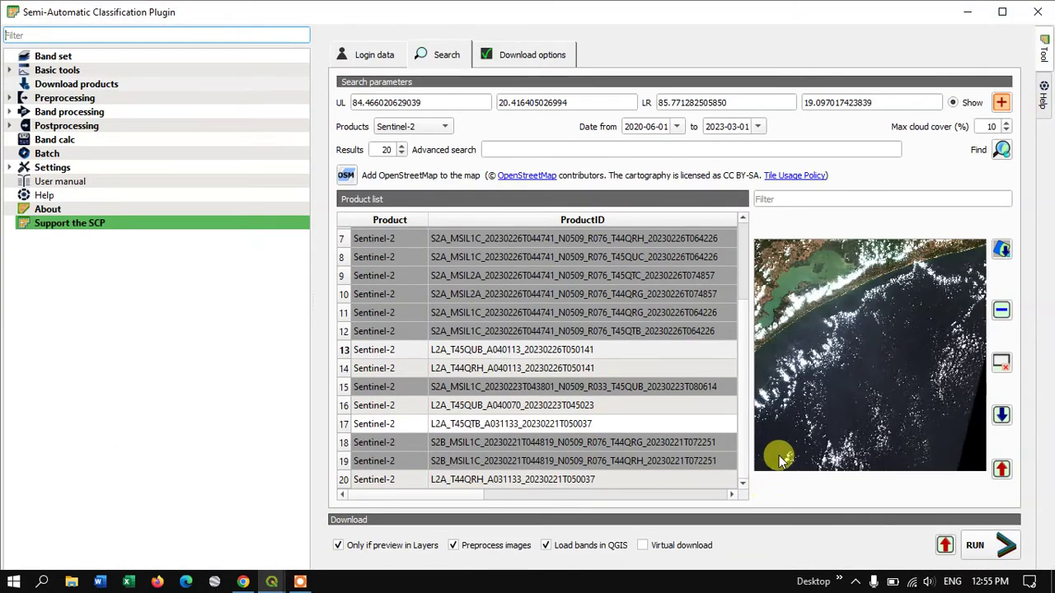
pyautogui.click(453, 545)
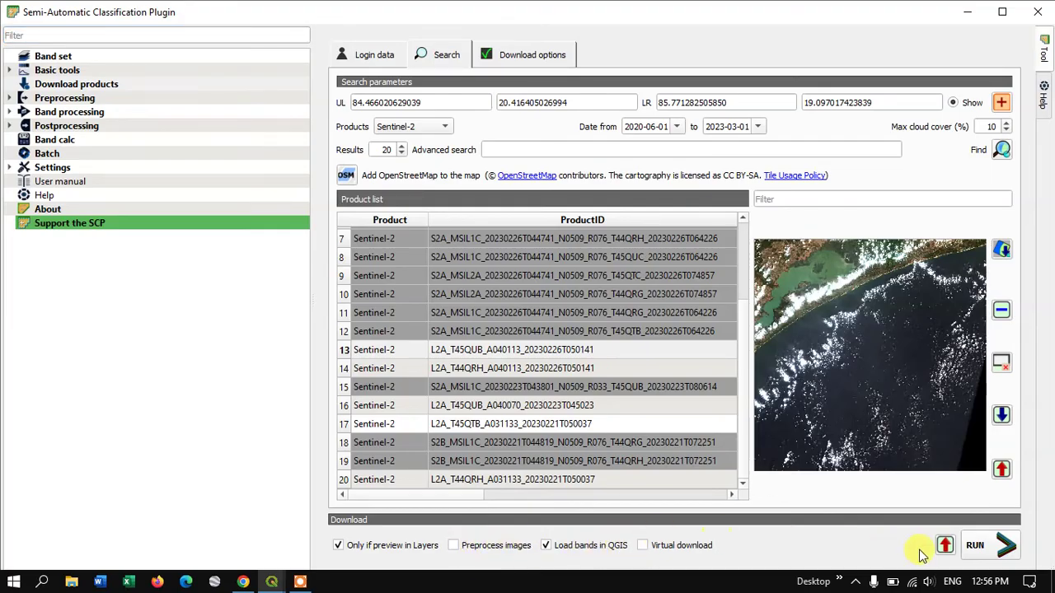
# Run the download of the previewed image into a new folder named Sentinel inside Documents > QGIS.
pyautogui.click(998, 557)
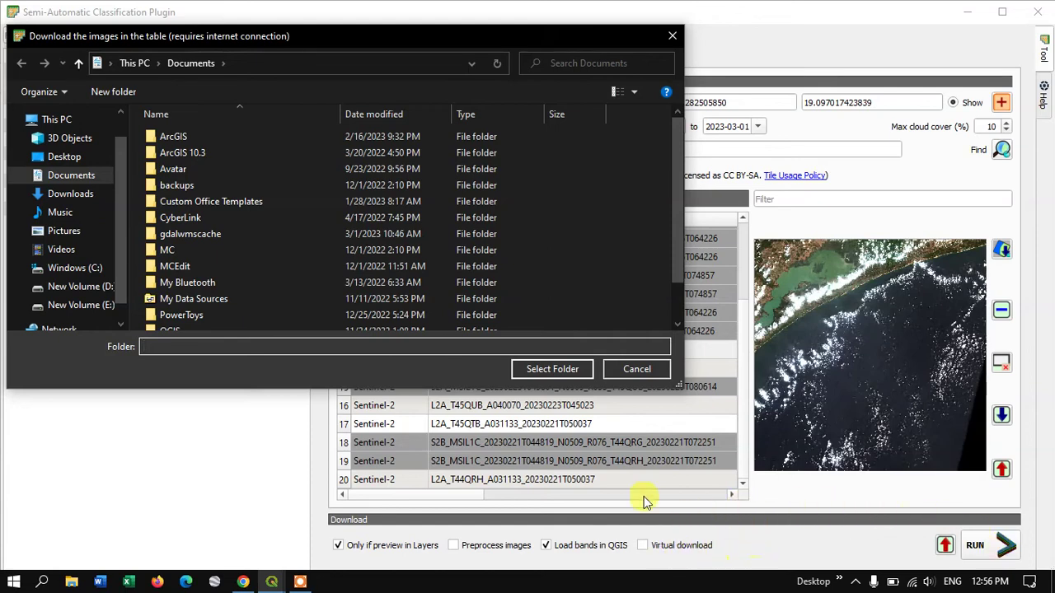
pyautogui.scroll(-1, 429, 318)
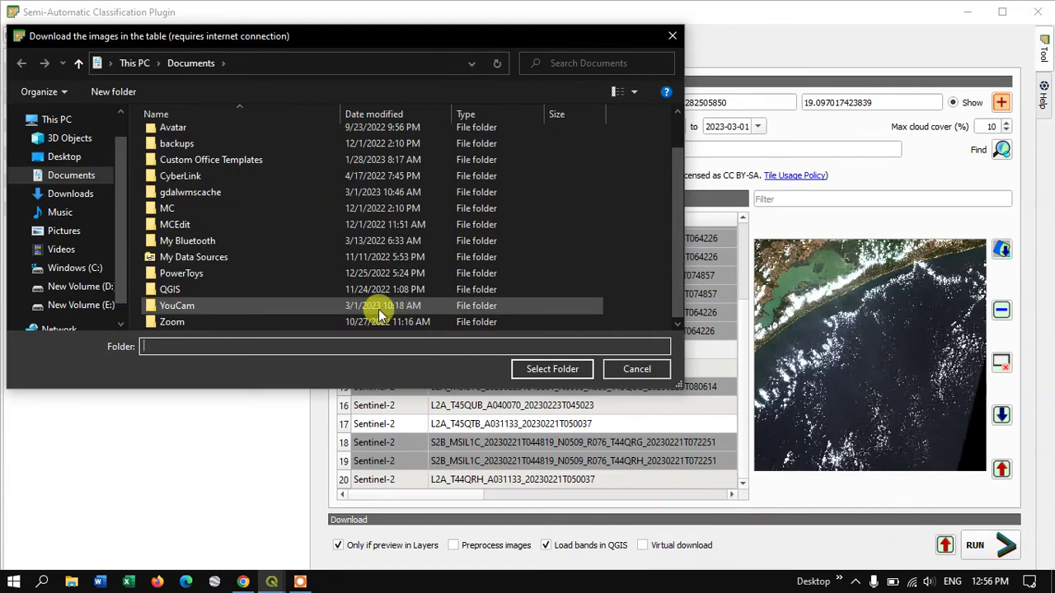
pyautogui.doubleClick(249, 288)
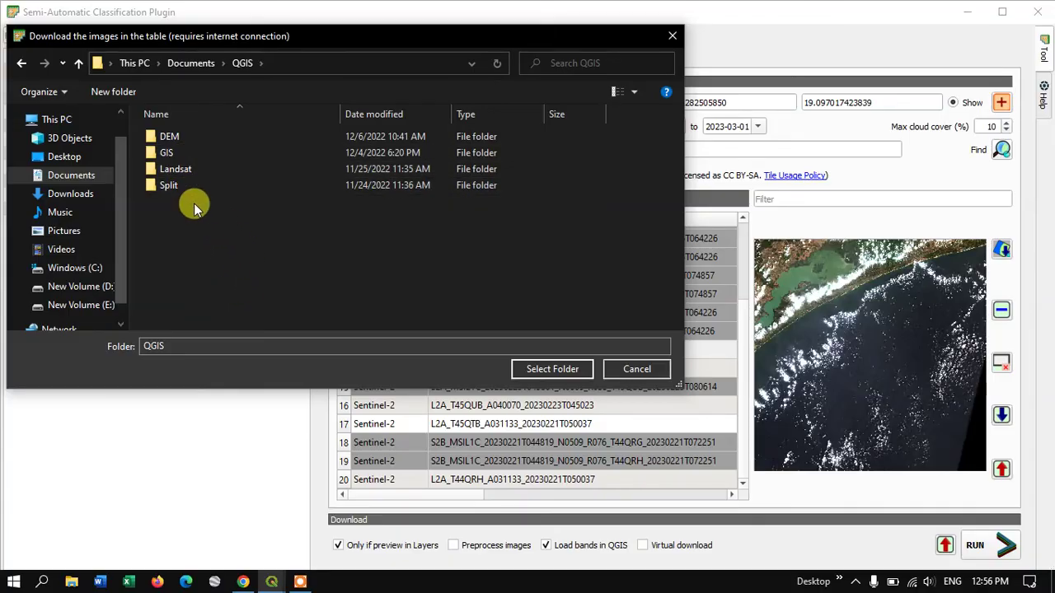
pyautogui.hotkey('ctrl', 'shift', 'n')
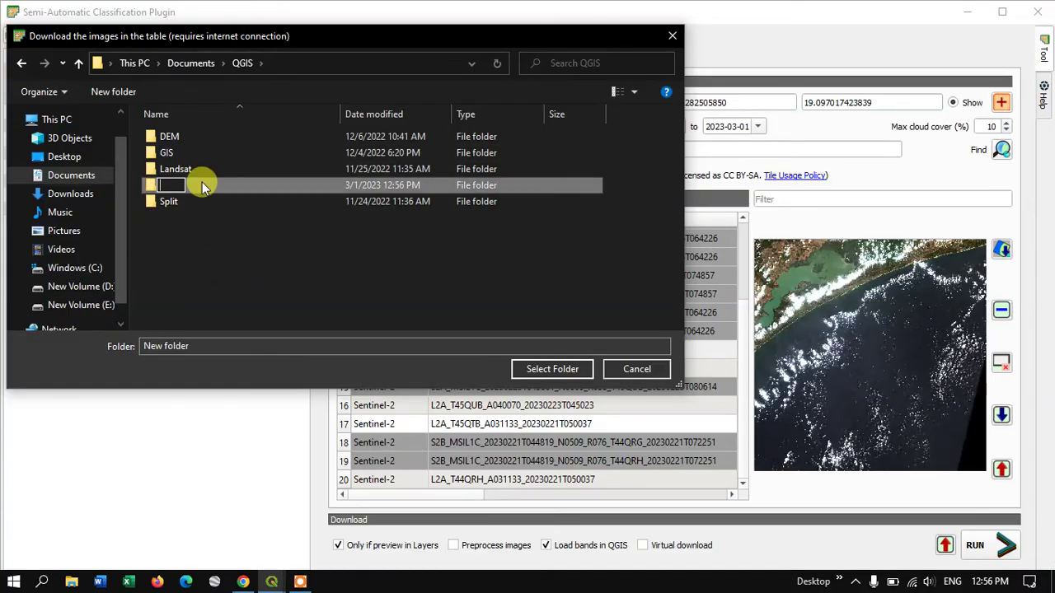
pyautogui.write('Sentinel')
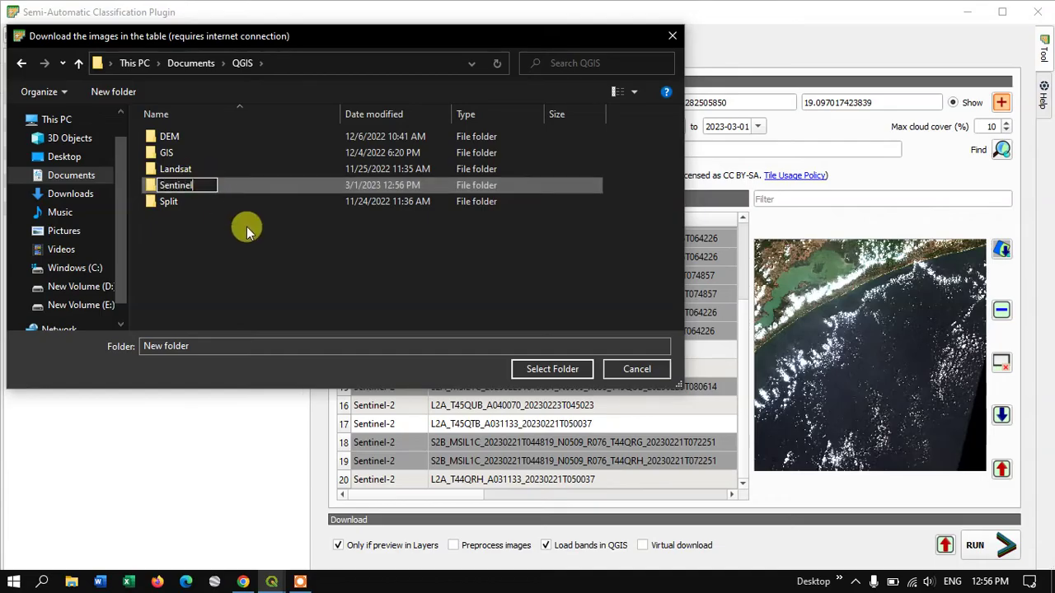
pyautogui.click(210, 185)
pyautogui.click(569, 373)
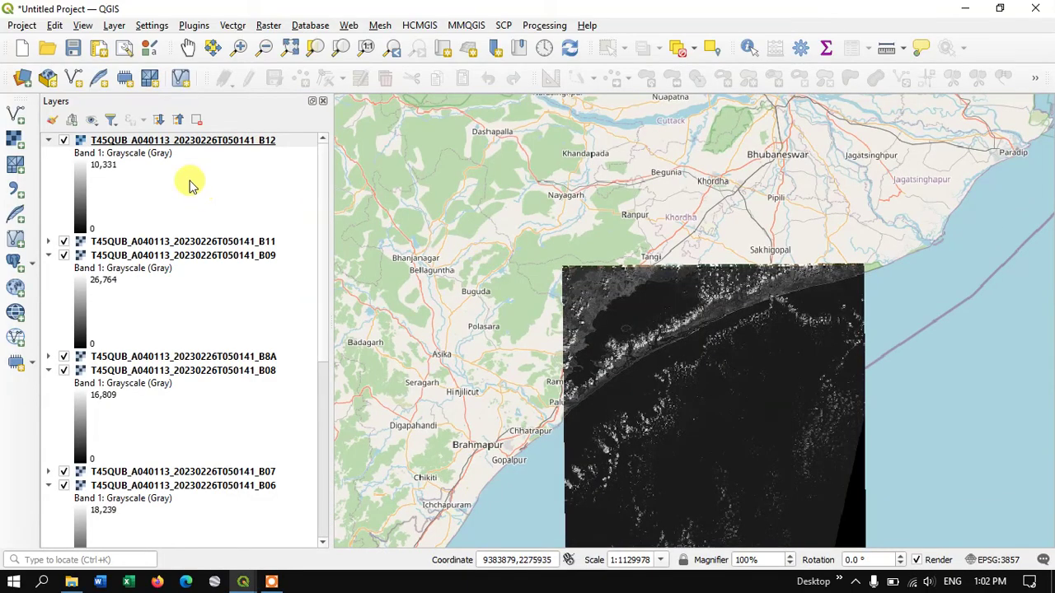
# Check the downloaded bands on the map and hide the preview layer L2A_T45QUB_A040113_20230226T050141_p.jp2.
pyautogui.scroll(-1, 583, 213)
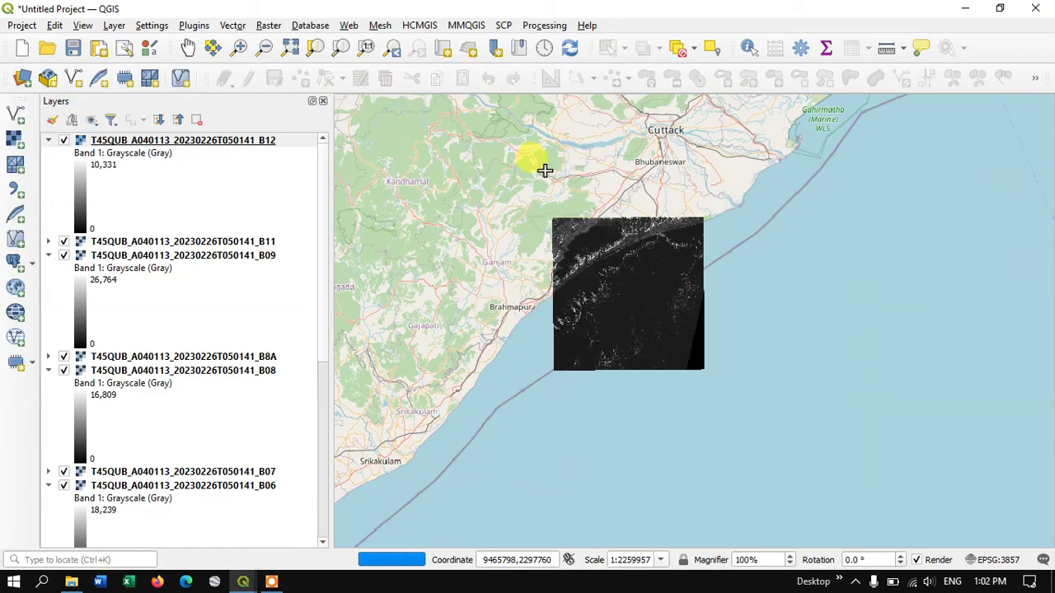
pyautogui.scroll(1, 577, 210)
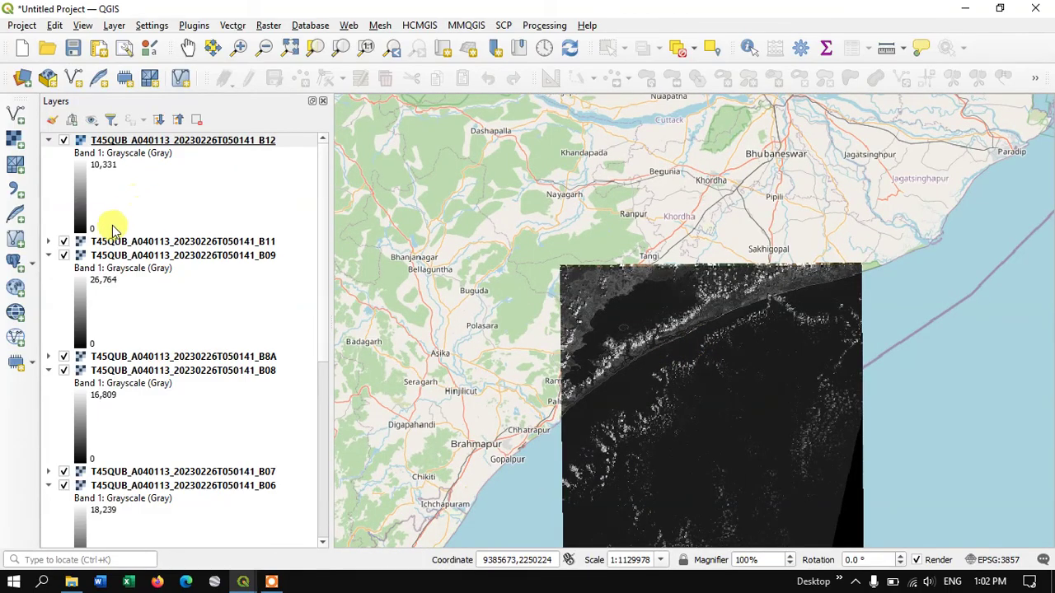
pyautogui.scroll(-3, 317, 334)
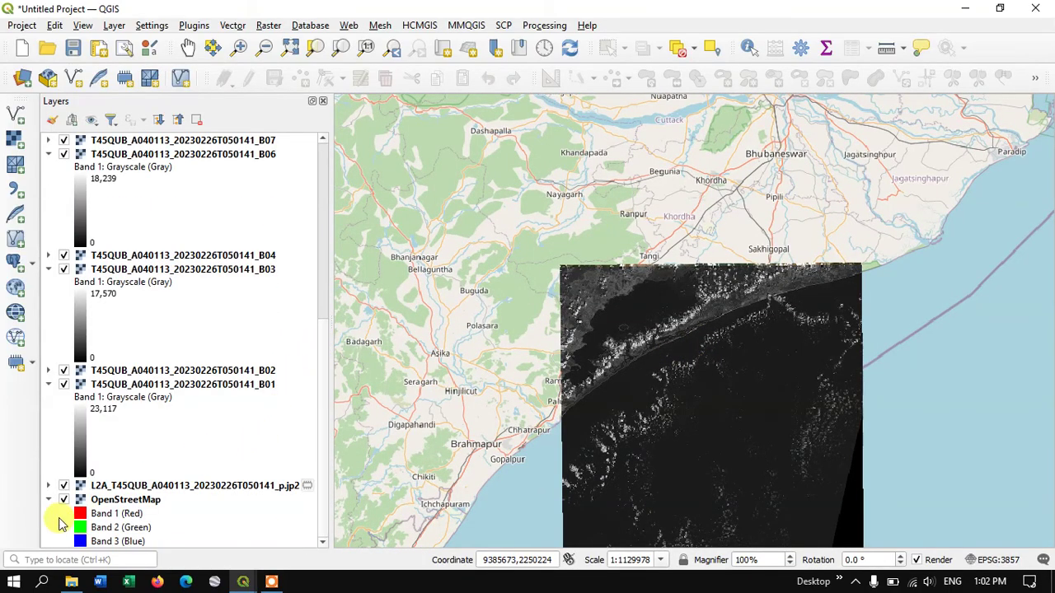
pyautogui.click(64, 486)
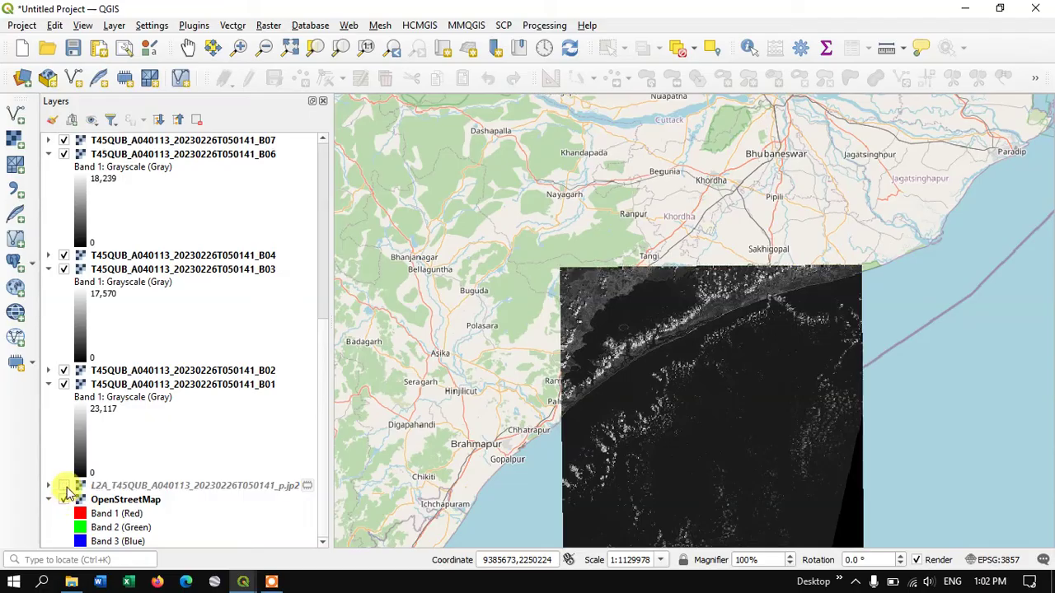
# Collapse the legends of band layers B01, B03, B06, B08, B09 and B12 so that only the layer names are listed.
pyautogui.scroll(3, 136, 386)
pyautogui.scroll(-3, 136, 385)
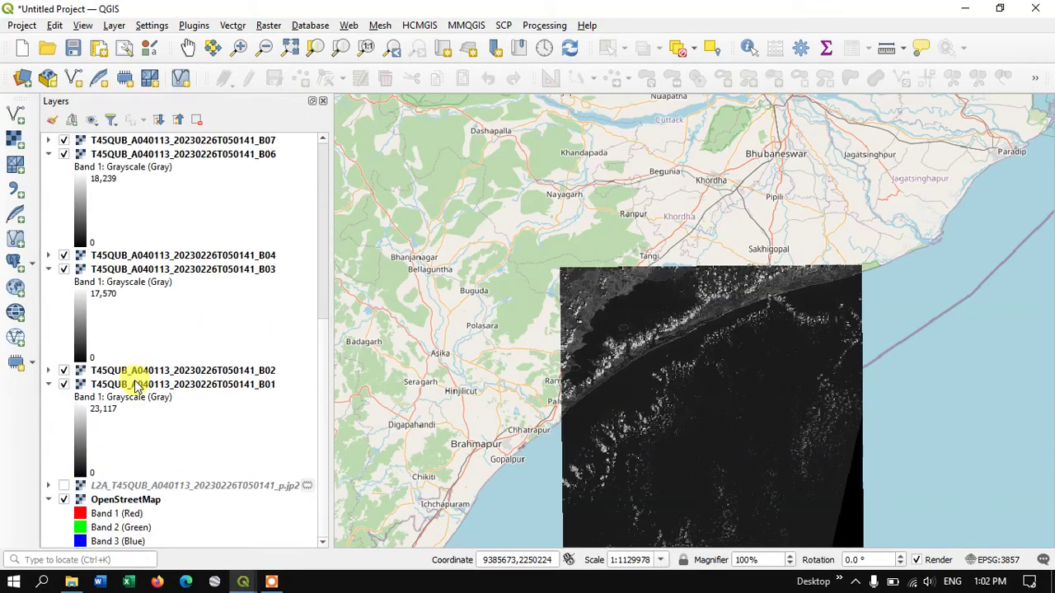
pyautogui.click(47, 384)
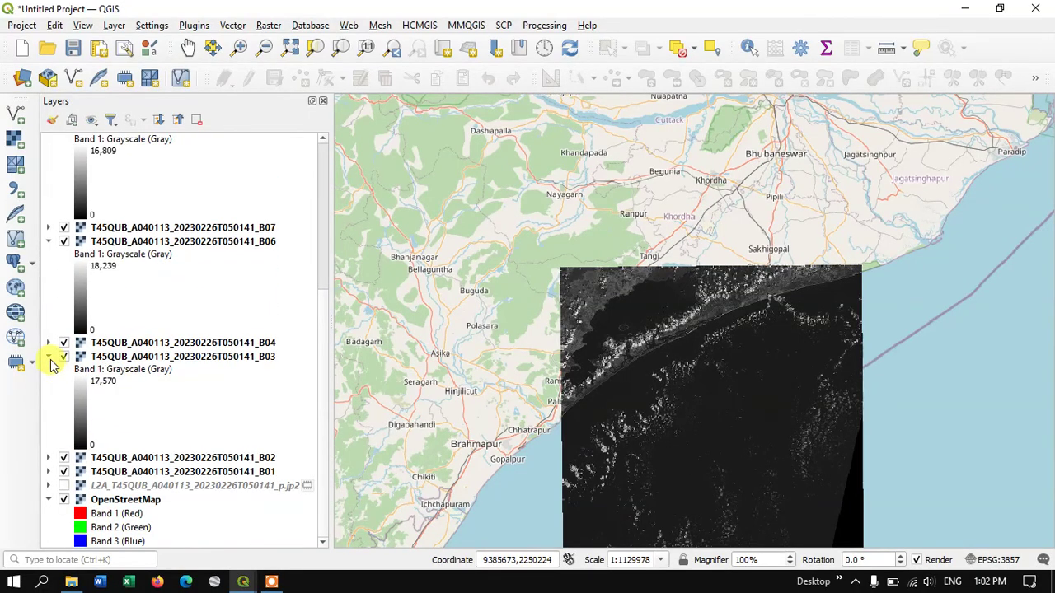
pyautogui.click(47, 351)
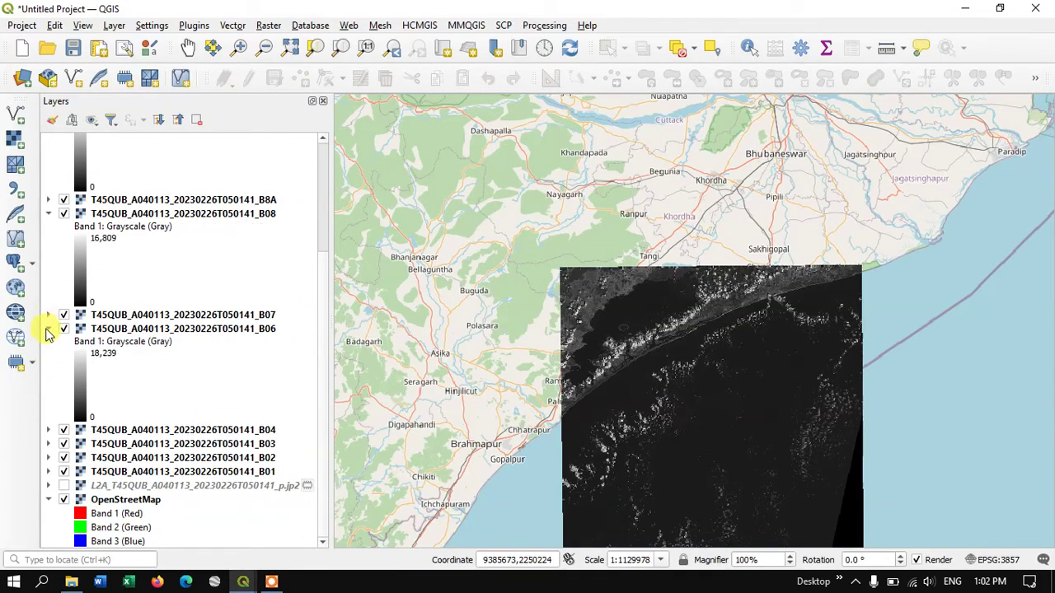
pyautogui.click(47, 329)
pyautogui.click(48, 297)
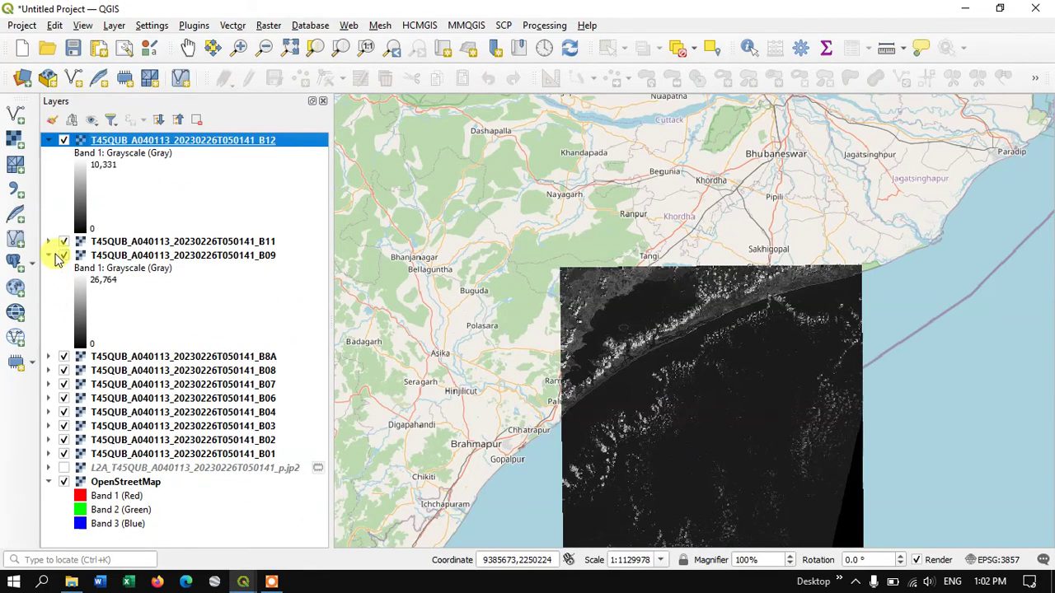
pyautogui.click(49, 255)
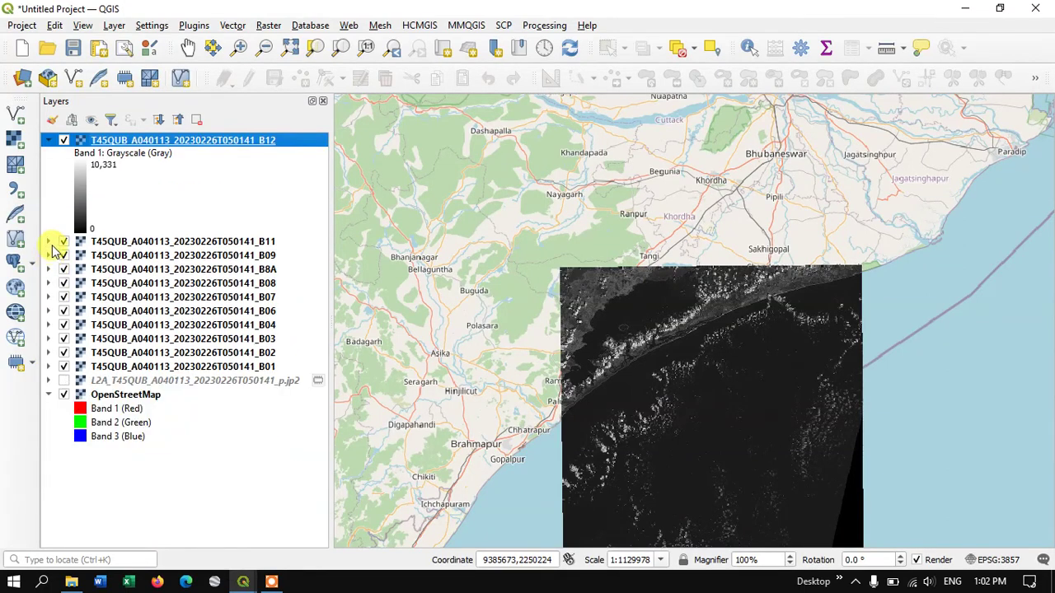
pyautogui.click(48, 140)
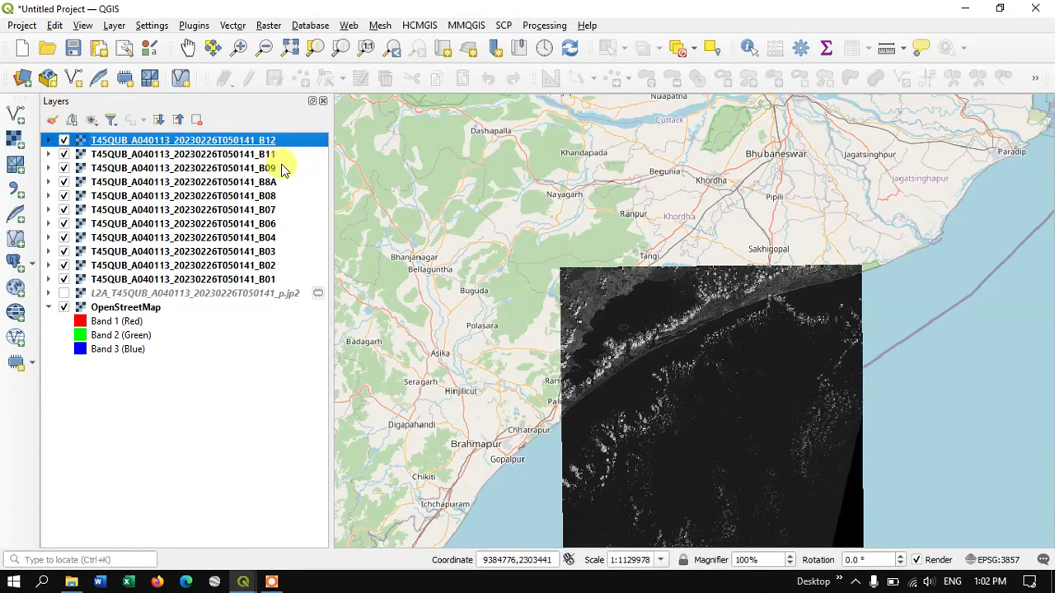
# Hide the band layers B12, B11, B09, B08, B07, B06, B04 and B03 on the map.
pyautogui.click(64, 154)
pyautogui.click(63, 140)
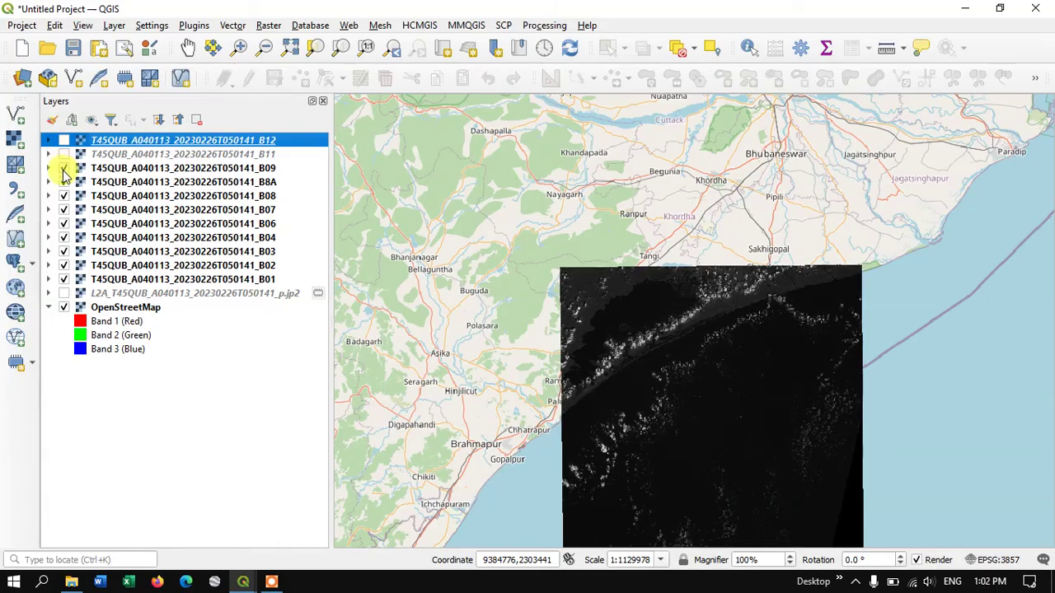
pyautogui.click(64, 168)
pyautogui.click(66, 182)
pyautogui.click(63, 196)
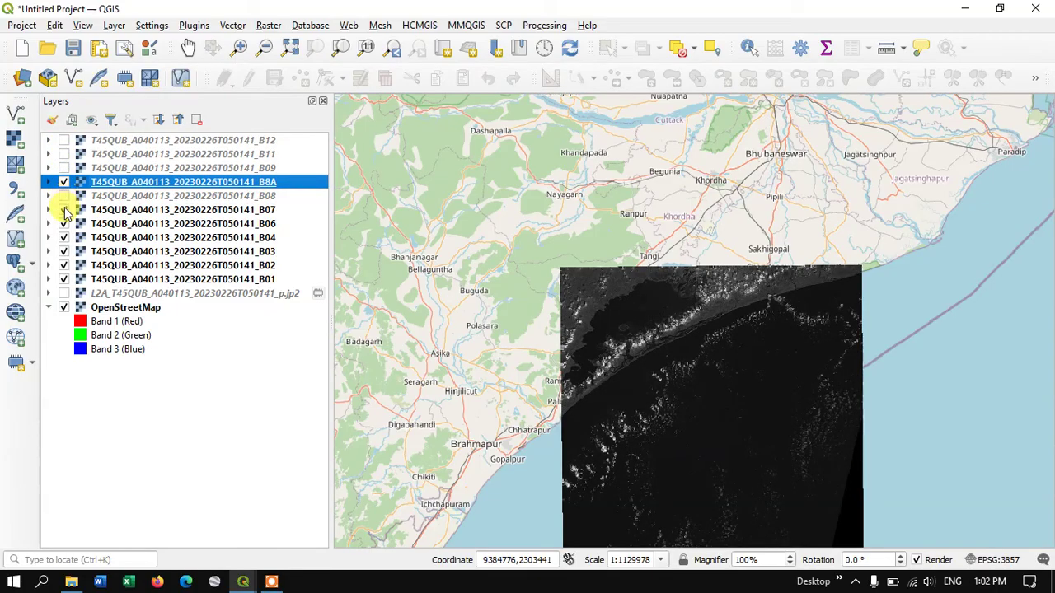
pyautogui.click(64, 210)
pyautogui.click(64, 223)
pyautogui.click(63, 238)
pyautogui.click(63, 252)
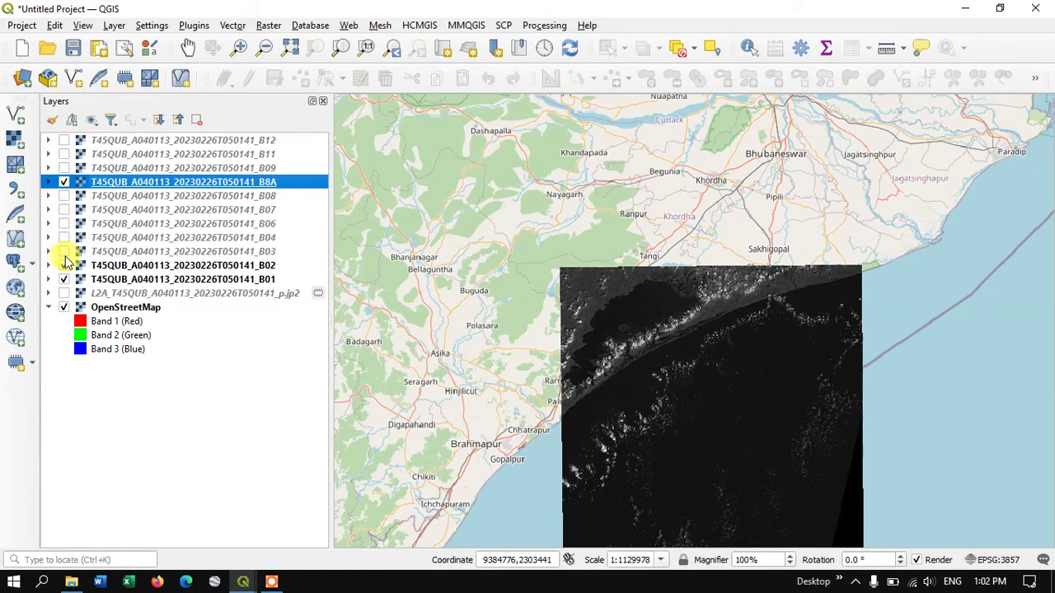